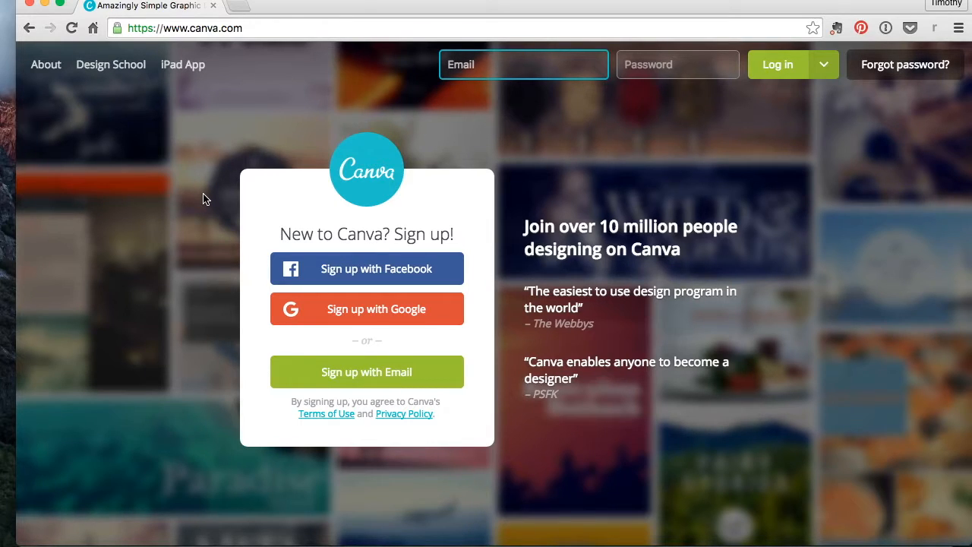
Step: Sign in to Canva with the Facebook account and open the full list of design types
click(344, 275)
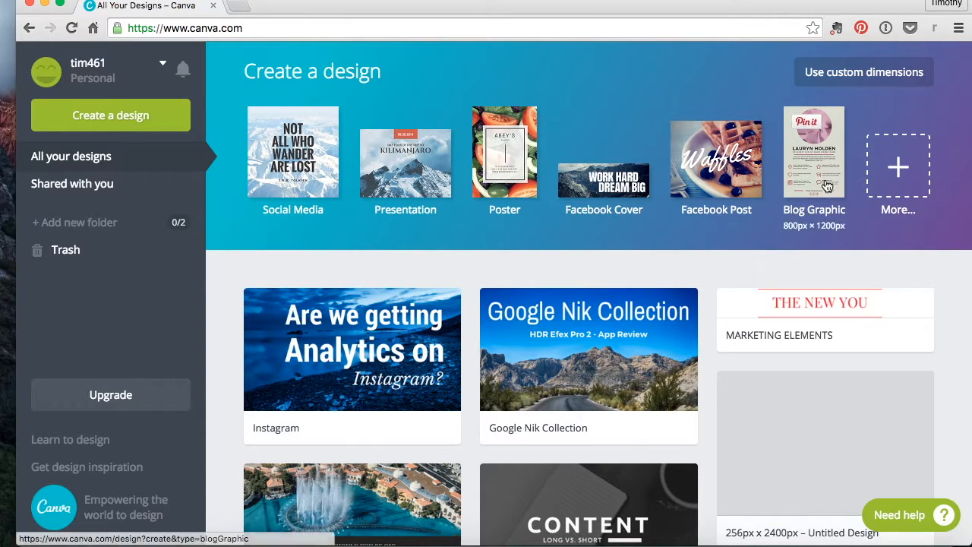
click(878, 167)
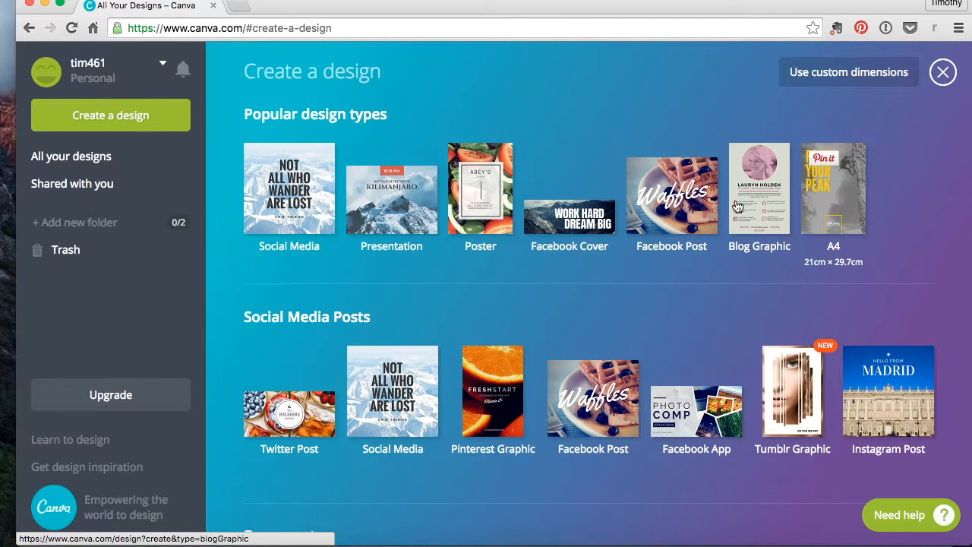
Step: Look through the design type categories and create a new Facebook Post design
scroll(574, 220, down, 1)
scroll(575, 219, down, 2)
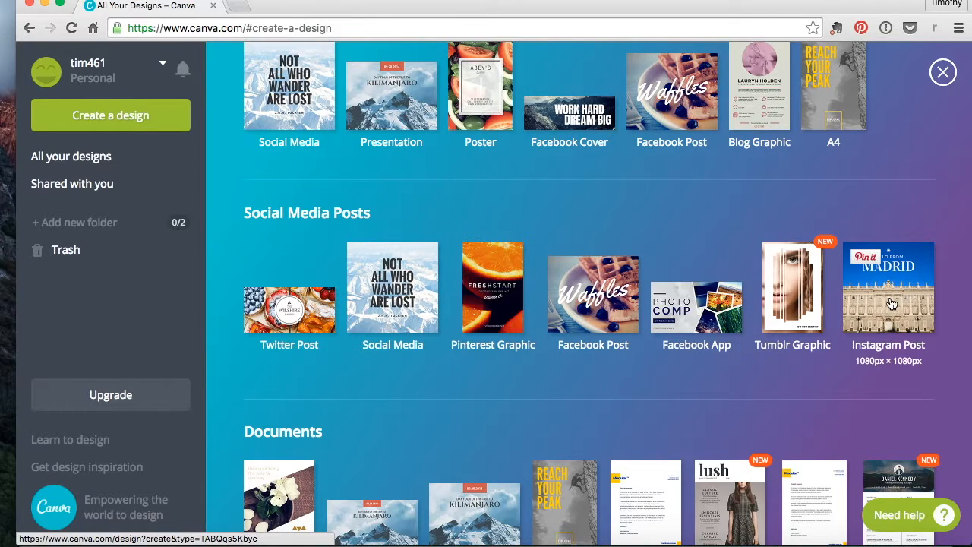
scroll(797, 296, down, 5)
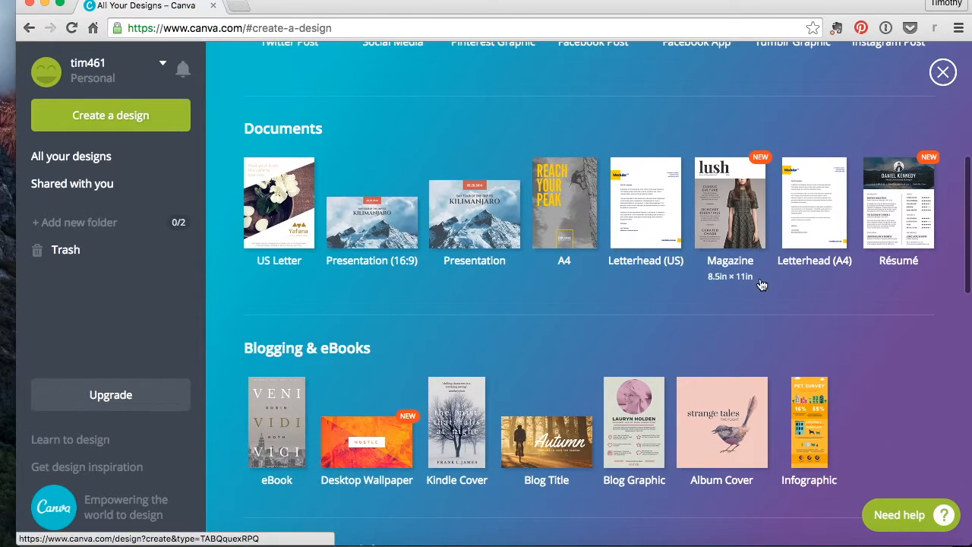
scroll(594, 317, down, 1)
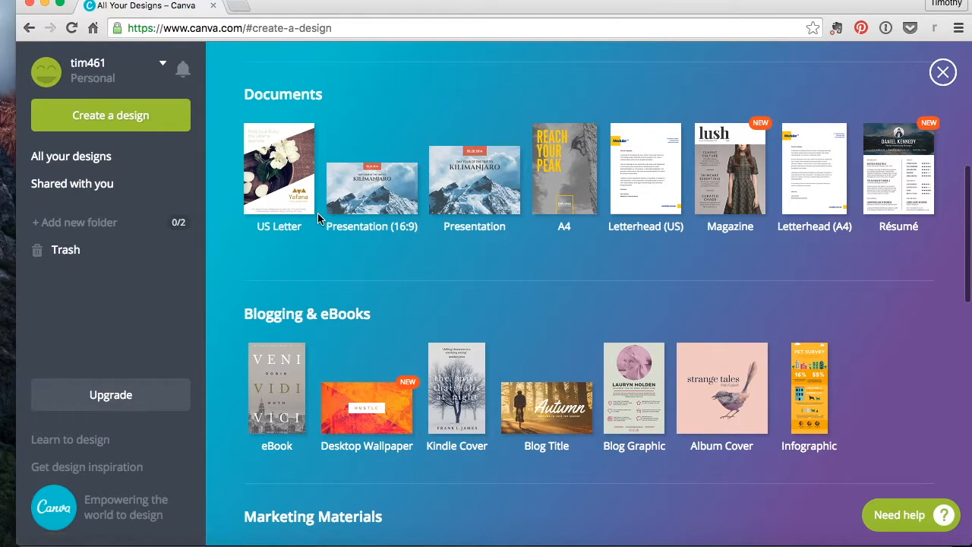
scroll(307, 229, down, 2)
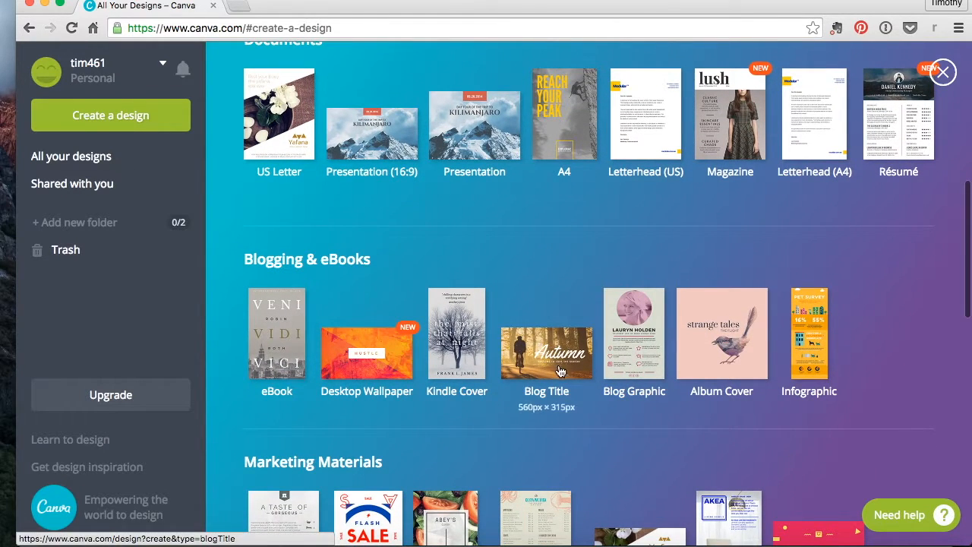
scroll(534, 341, down, 8)
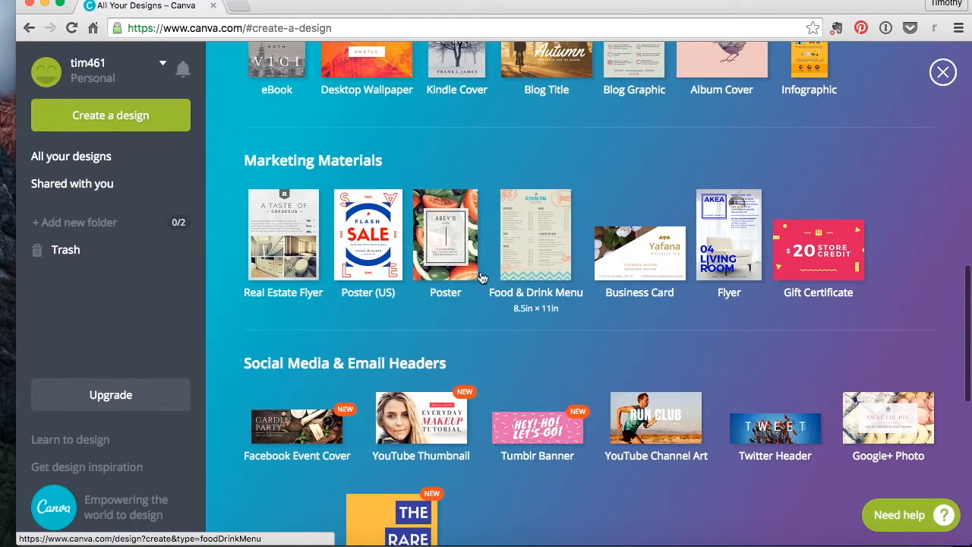
scroll(478, 281, down, 2)
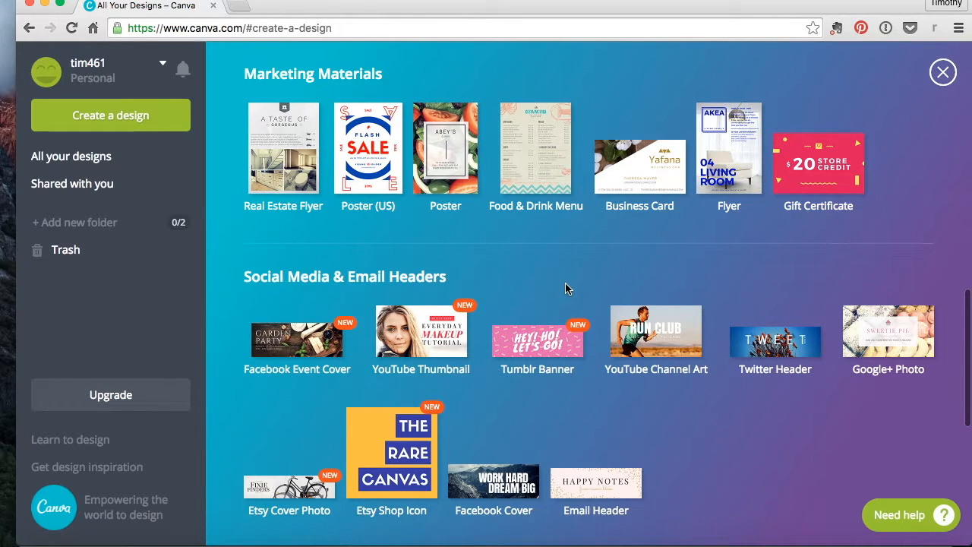
scroll(564, 287, down, 1)
scroll(559, 285, down, 1)
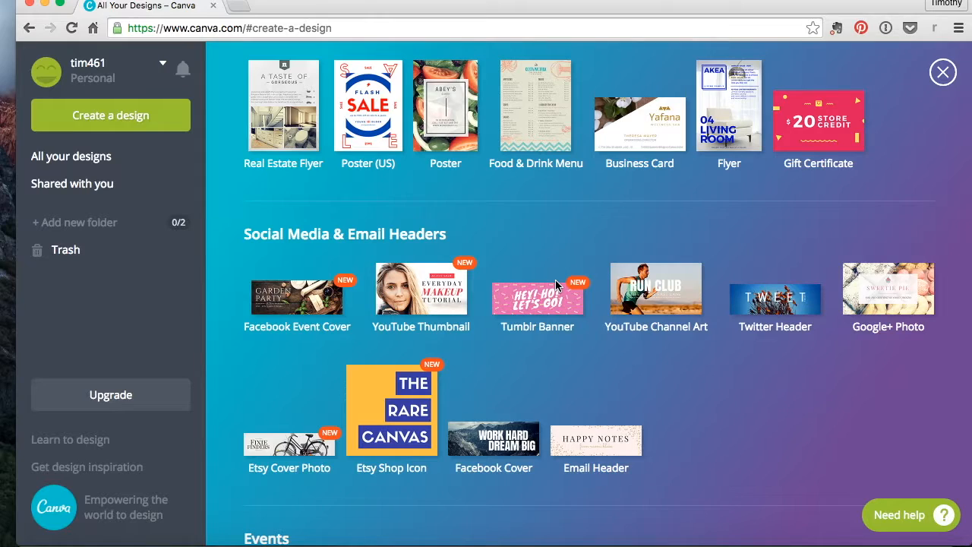
scroll(535, 226, up, 10)
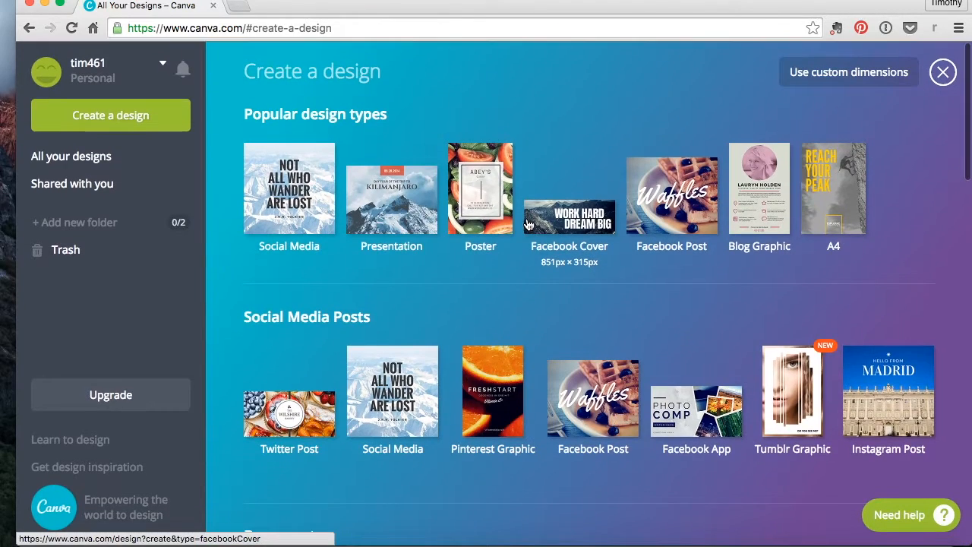
click(668, 209)
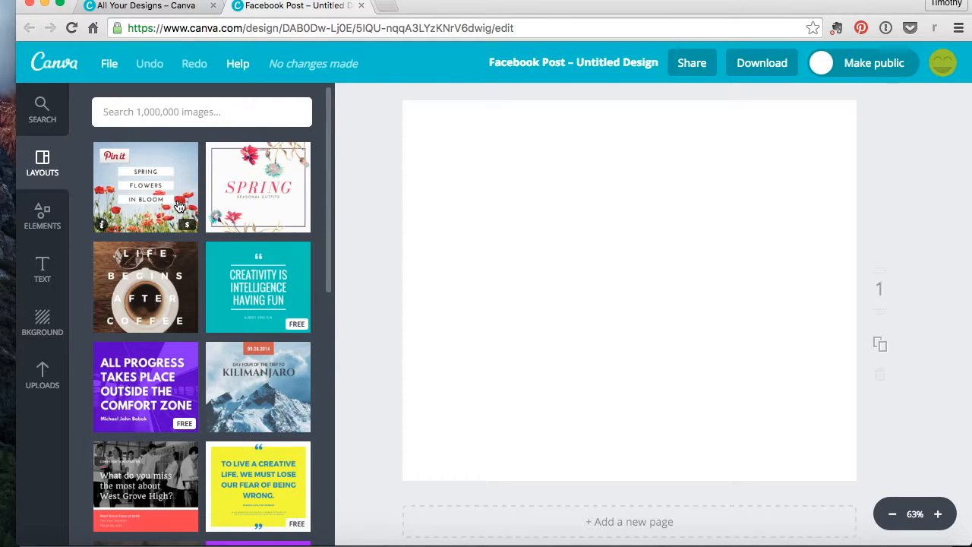
Step: Examine the range of free and paid layouts offered for the Facebook post
scroll(181, 204, down, 3)
scroll(189, 217, down, 1)
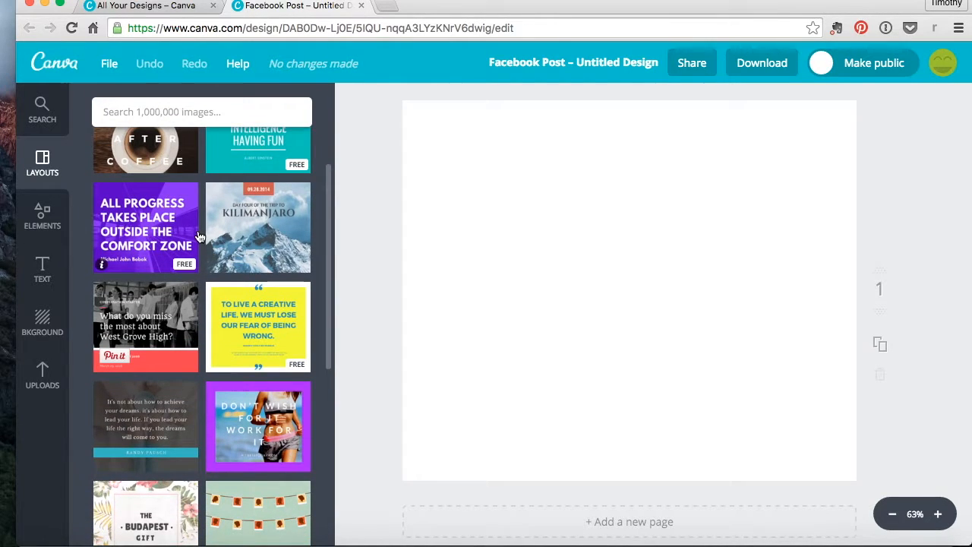
scroll(194, 221, down, 3)
scroll(228, 319, down, 8)
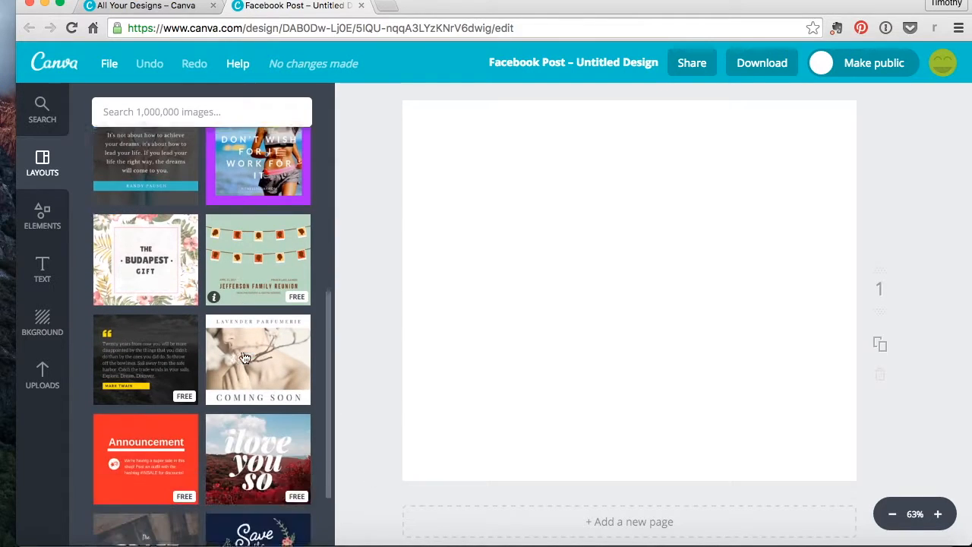
scroll(243, 351, down, 5)
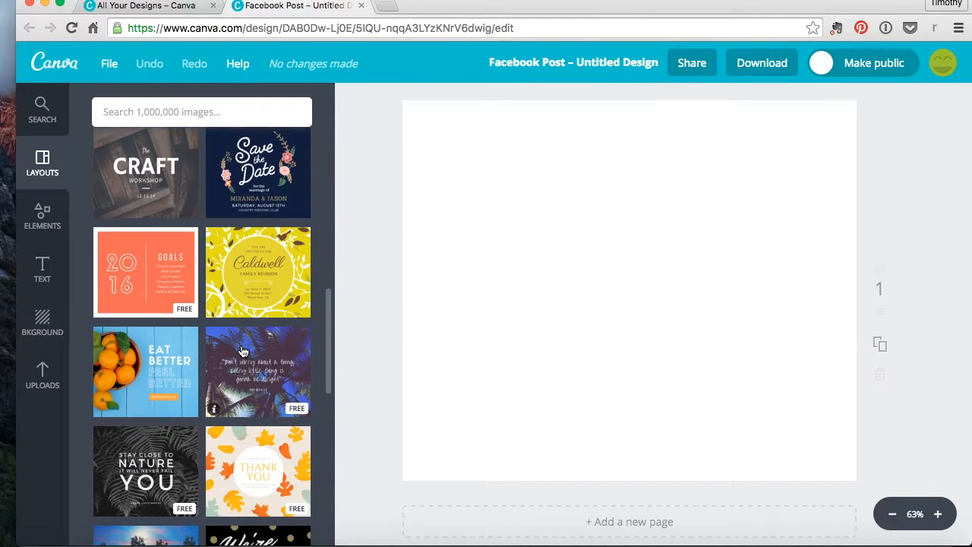
scroll(243, 351, down, 3)
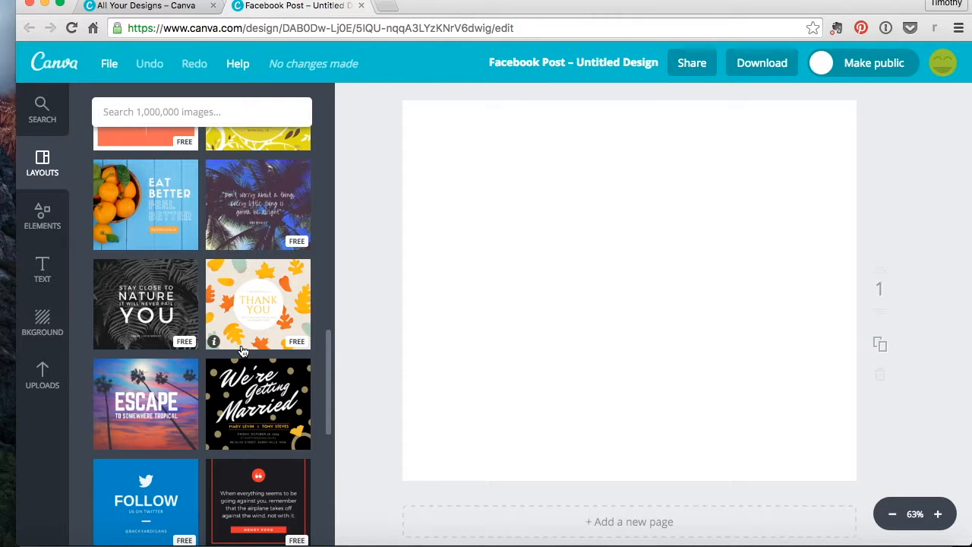
scroll(243, 351, down, 9)
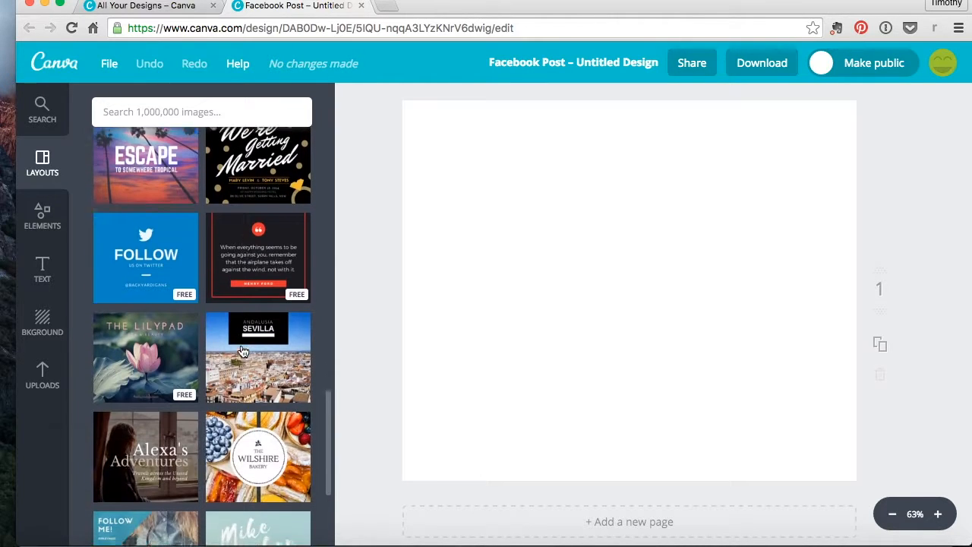
scroll(243, 351, down, 5)
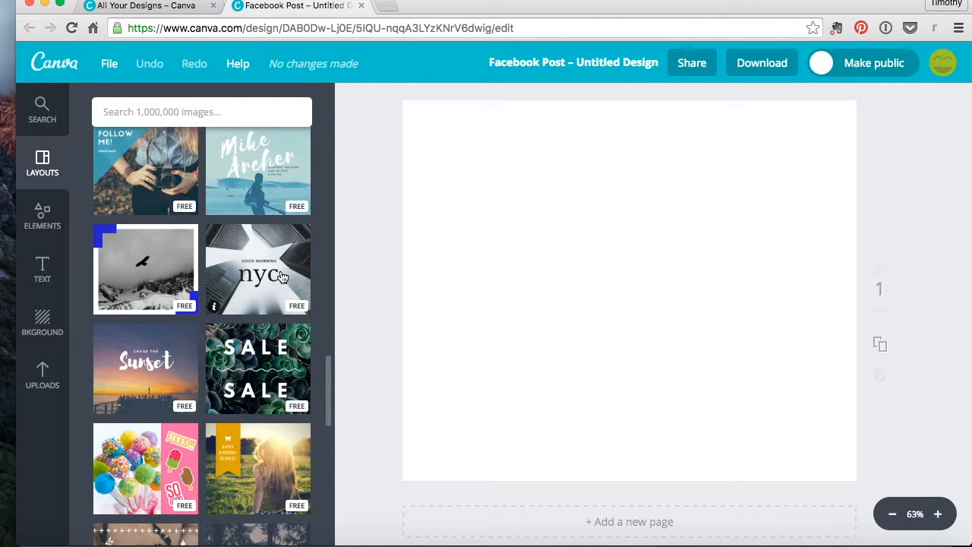
scroll(227, 346, down, 4)
scroll(227, 346, down, 10)
scroll(227, 345, down, 2)
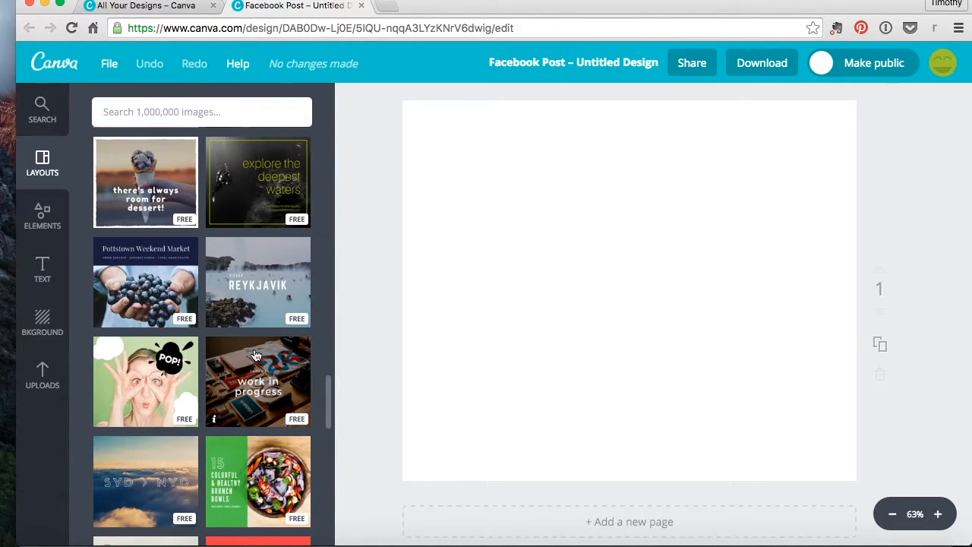
scroll(256, 355, down, 4)
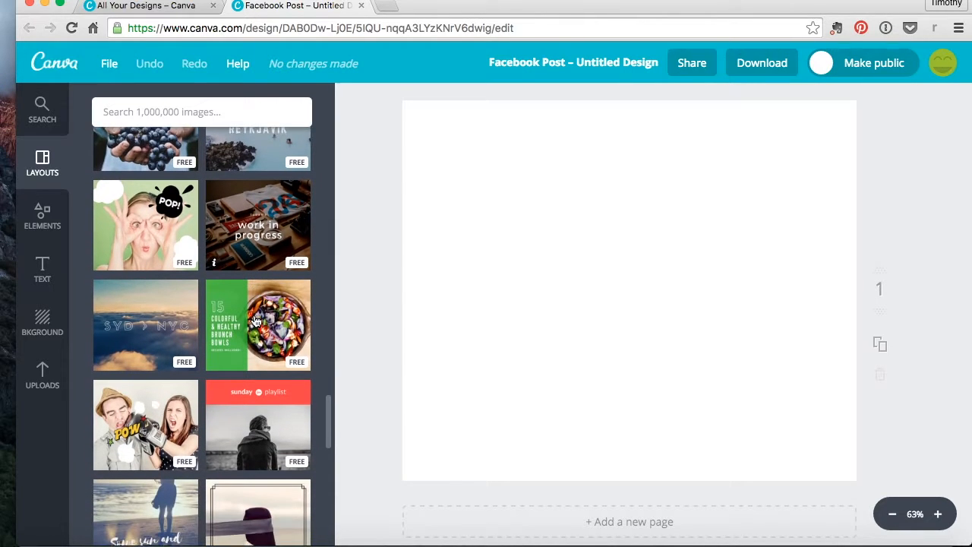
scroll(255, 322, down, 1)
scroll(256, 321, down, 5)
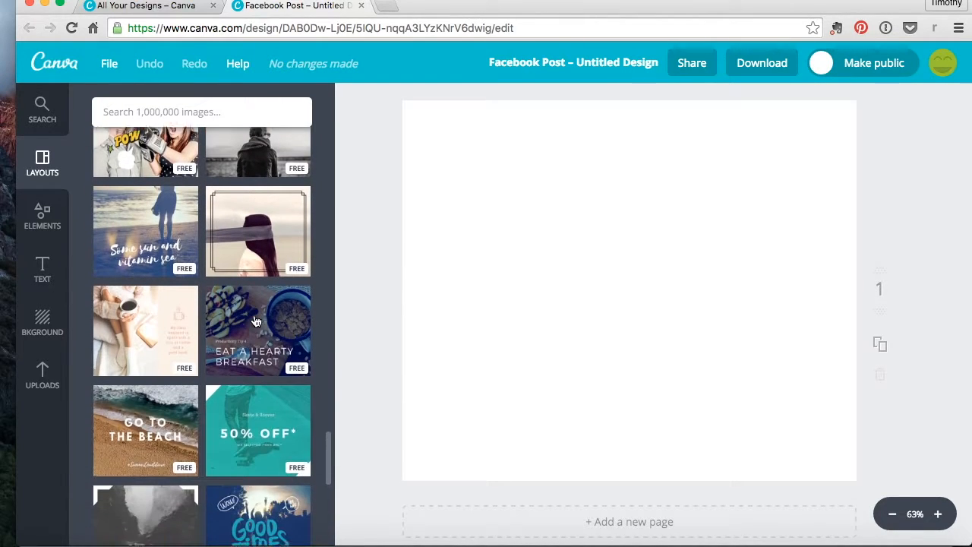
scroll(256, 321, down, 8)
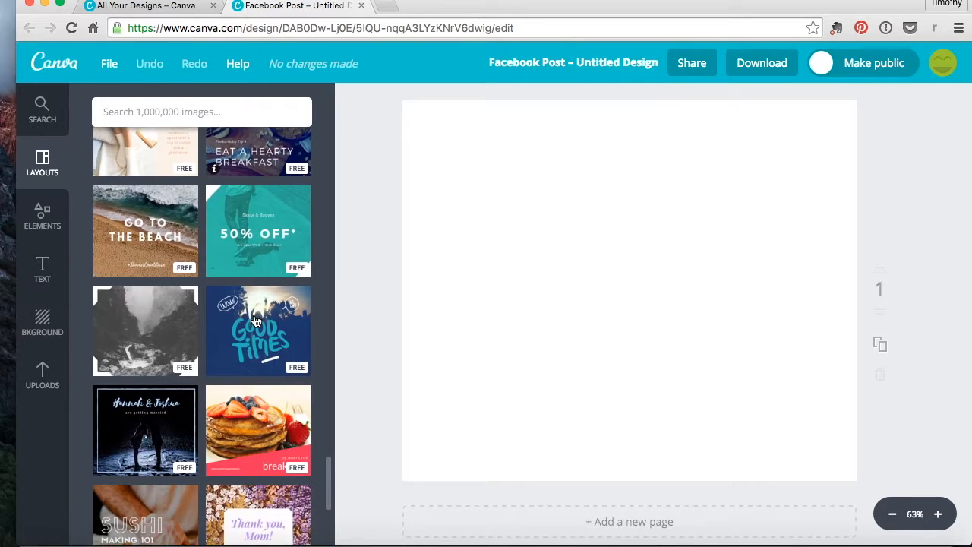
scroll(256, 322, down, 10)
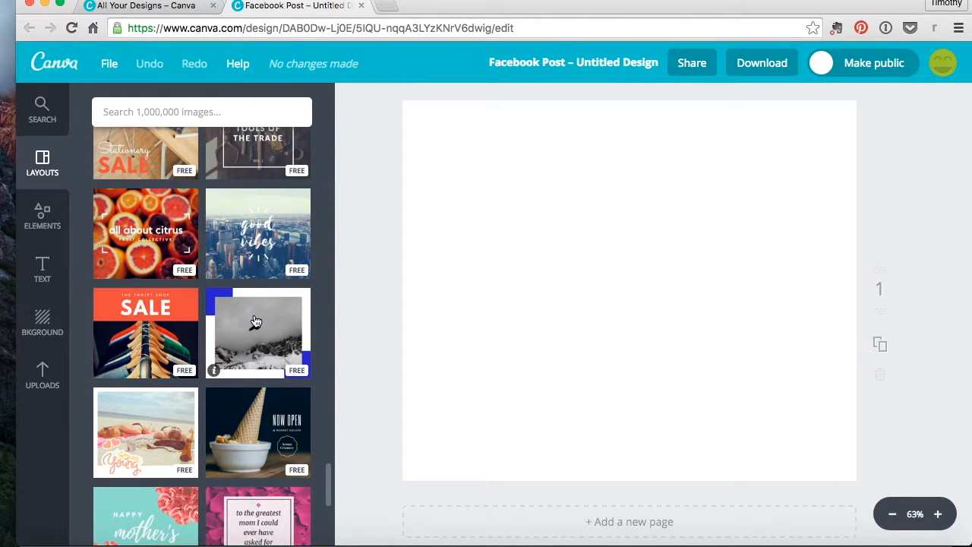
Step: Apply the free ice cream cone layout reading "there's always room for dessert!" to the blank page
scroll(225, 336, up, 2)
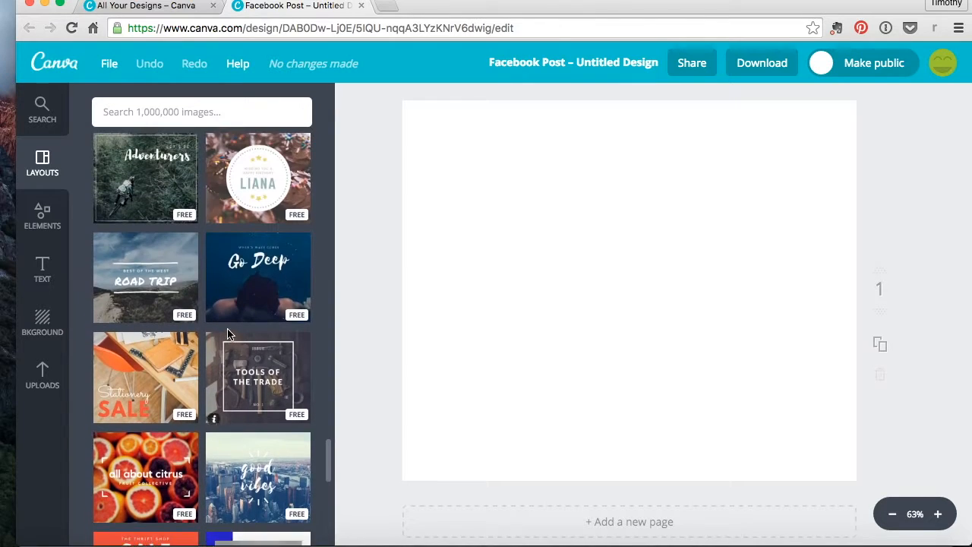
scroll(232, 334, up, 4)
scroll(234, 334, up, 10)
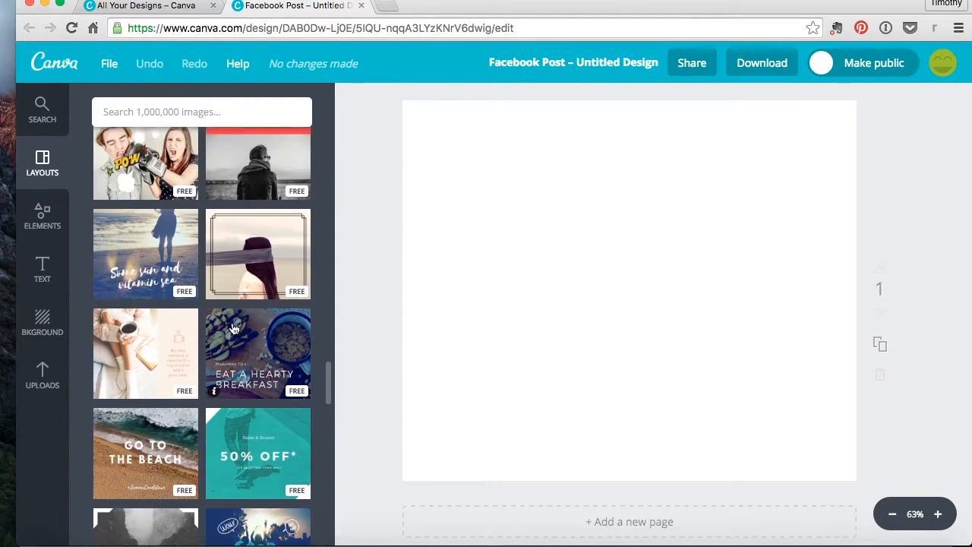
scroll(234, 329, up, 1)
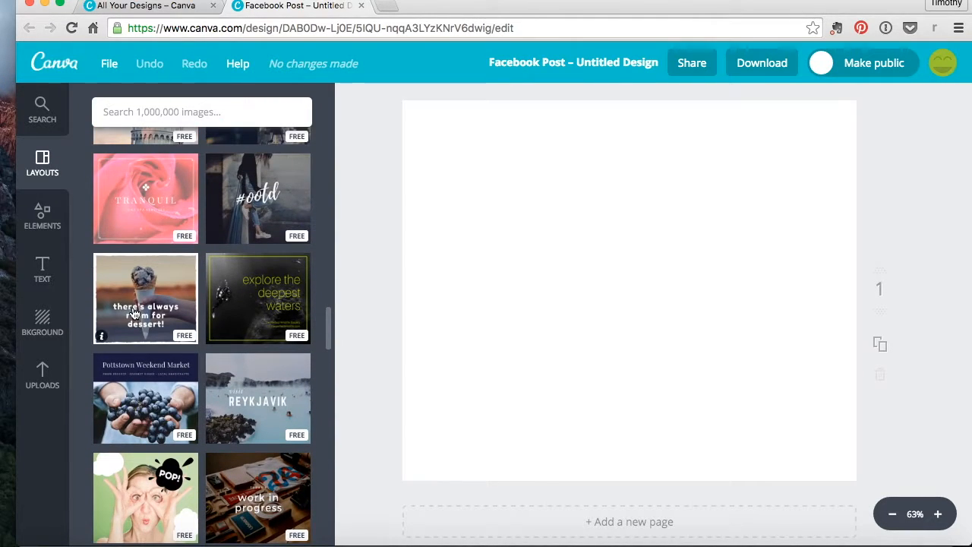
click(135, 313)
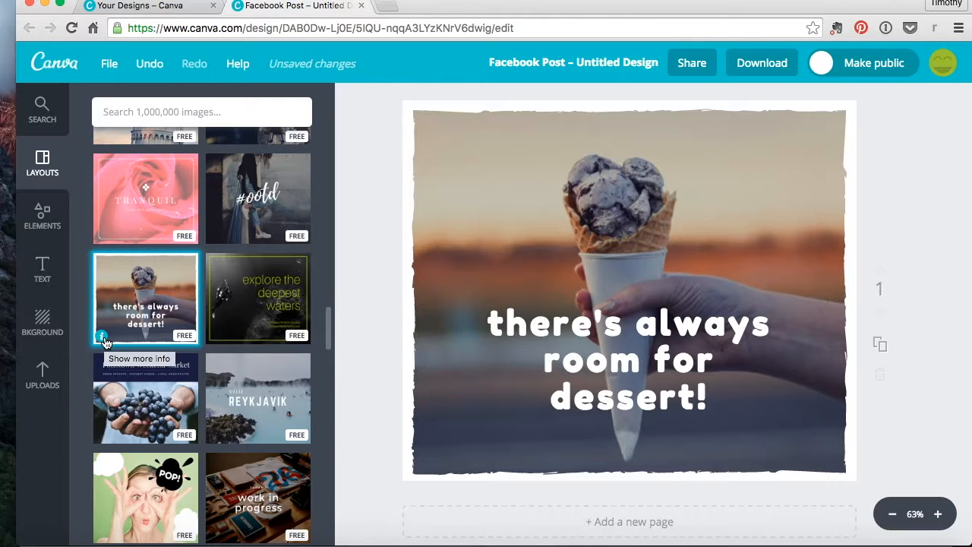
Step: Find the paid "POP-UP STORE" layout and examine its price, elements and keywords
scroll(105, 343, down, 10)
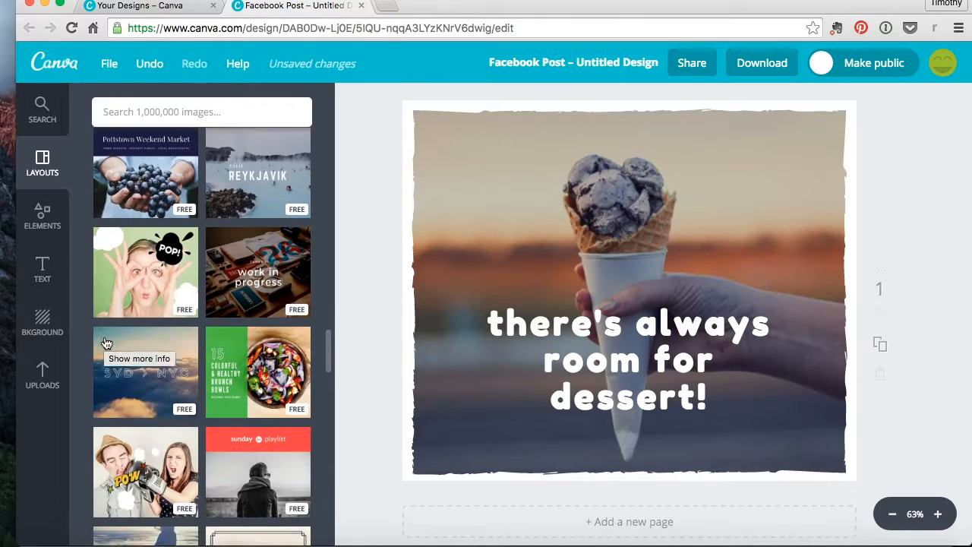
scroll(105, 344, down, 10)
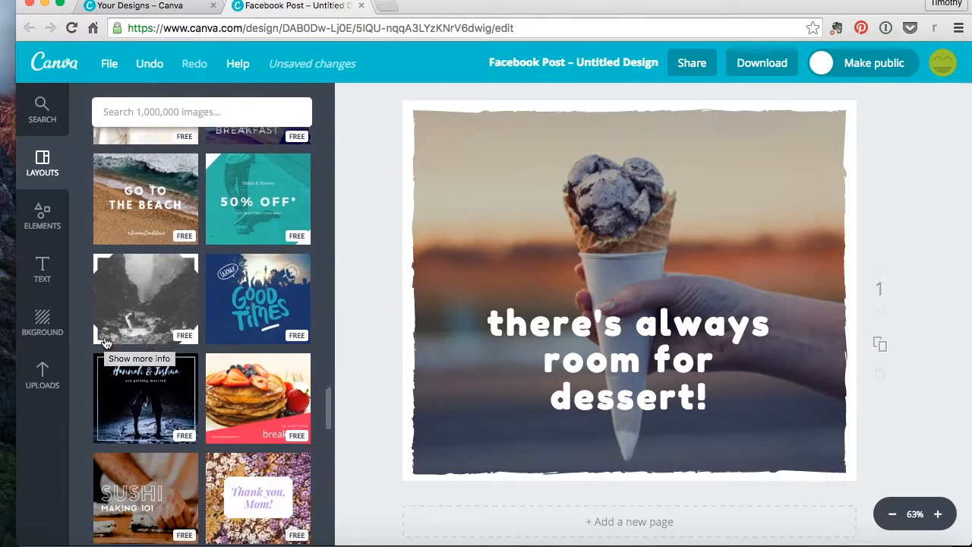
scroll(104, 343, down, 10)
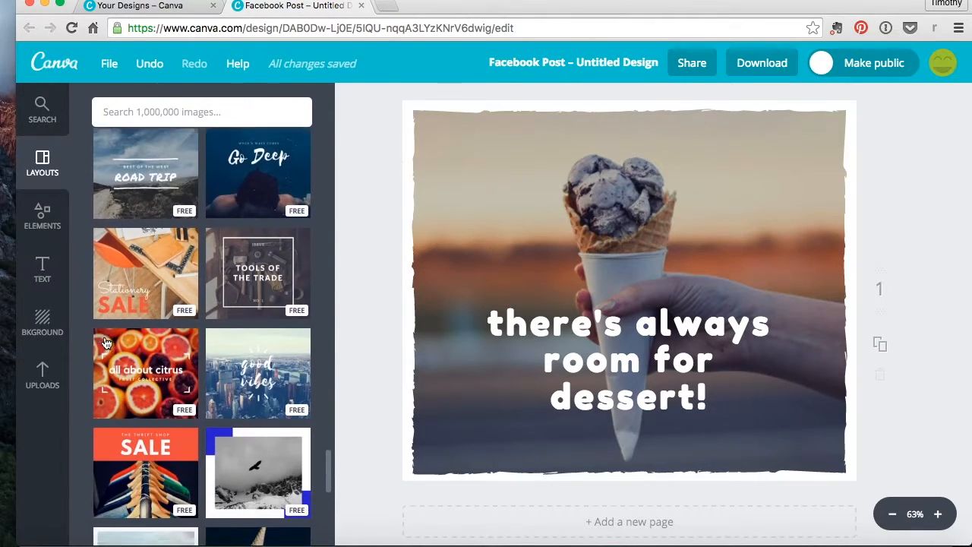
scroll(106, 344, down, 10)
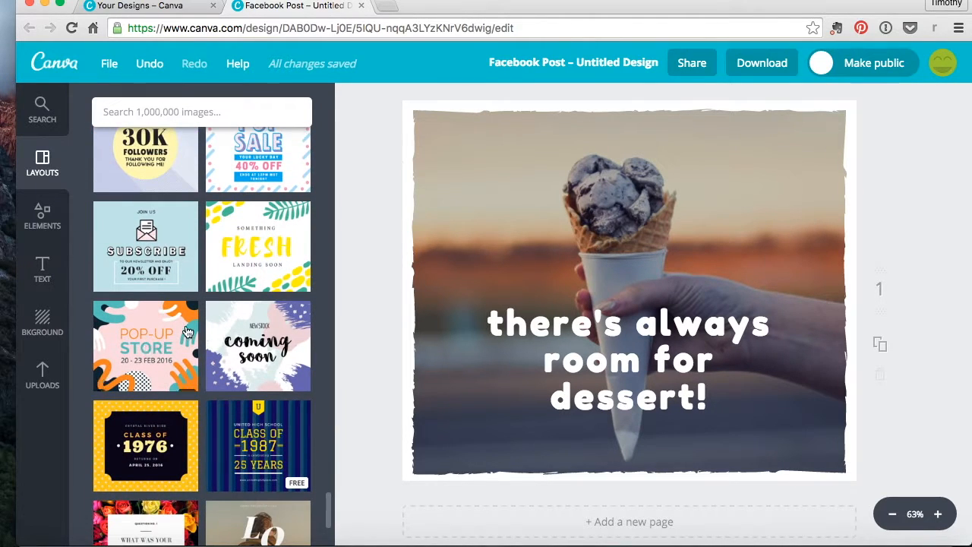
click(106, 386)
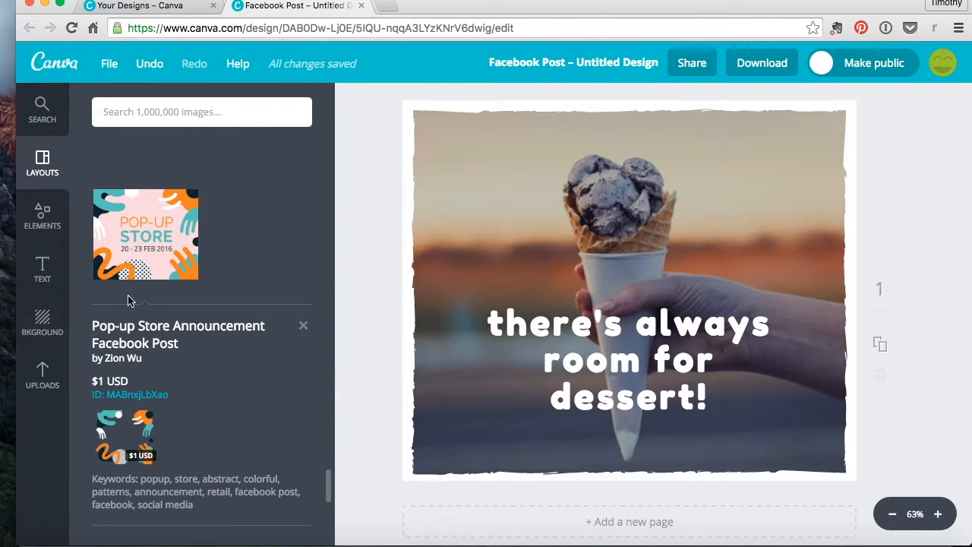
scroll(218, 369, down, 5)
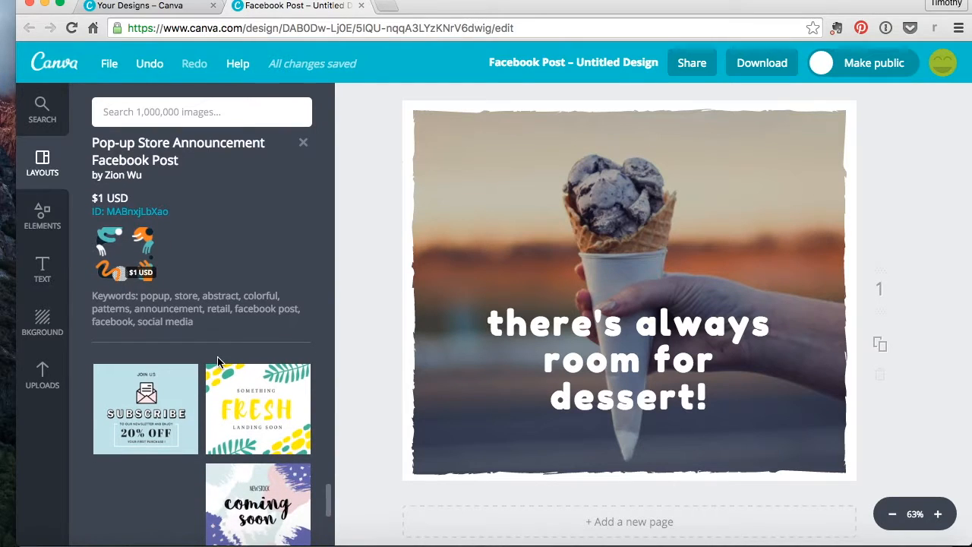
scroll(234, 338, up, 12)
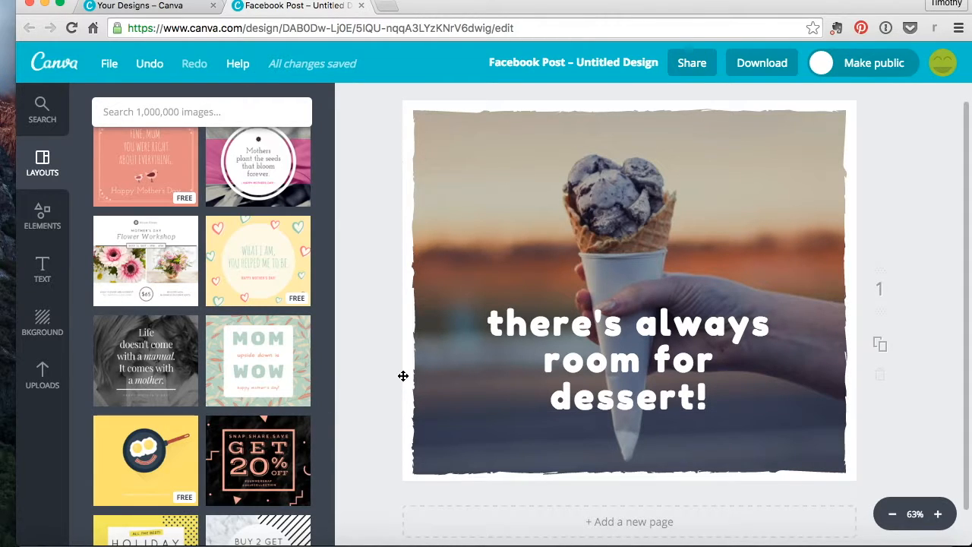
Step: Open the Free Photos collection among the design elements
click(43, 216)
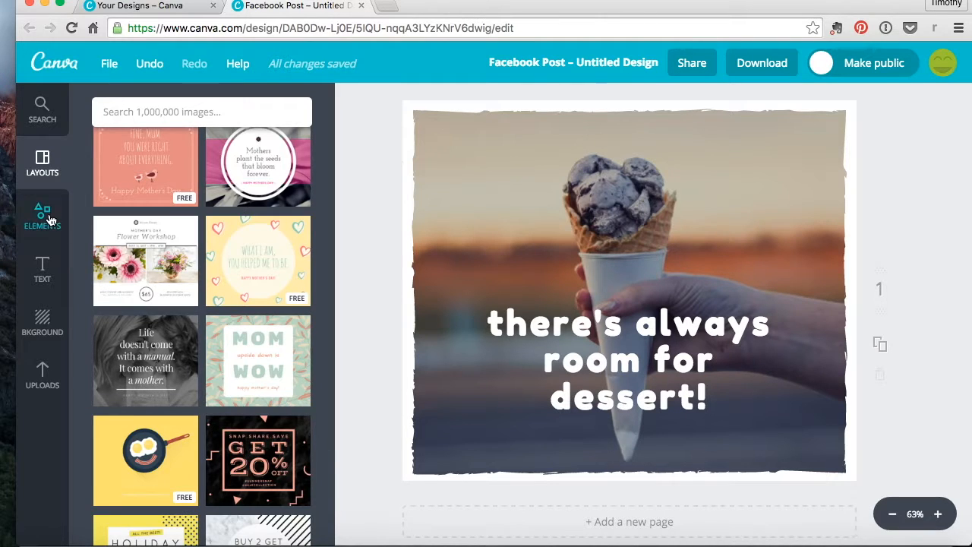
click(115, 190)
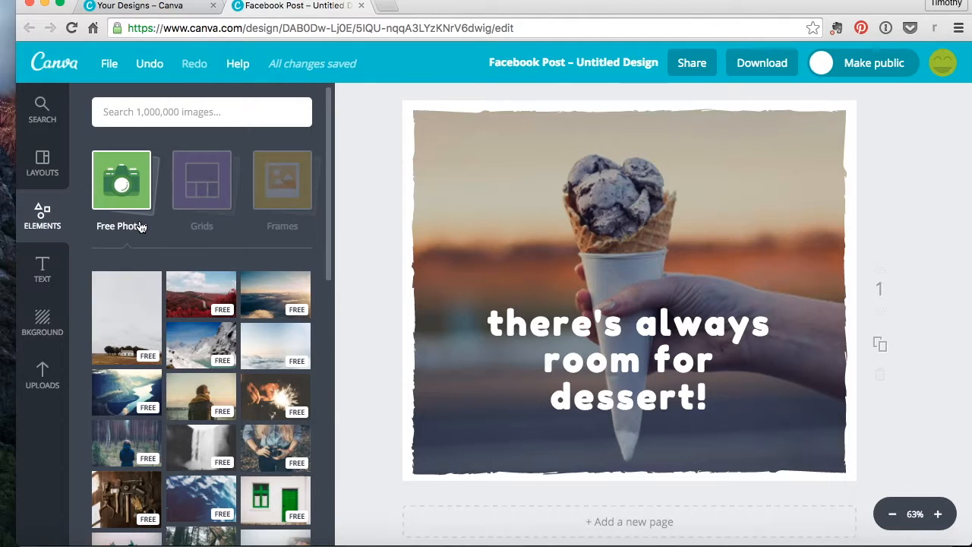
Step: Examine the range of images offered in the Free Photos collection
scroll(157, 242, down, 10)
scroll(157, 241, down, 5)
scroll(157, 241, down, 10)
scroll(158, 241, down, 10)
scroll(157, 242, down, 5)
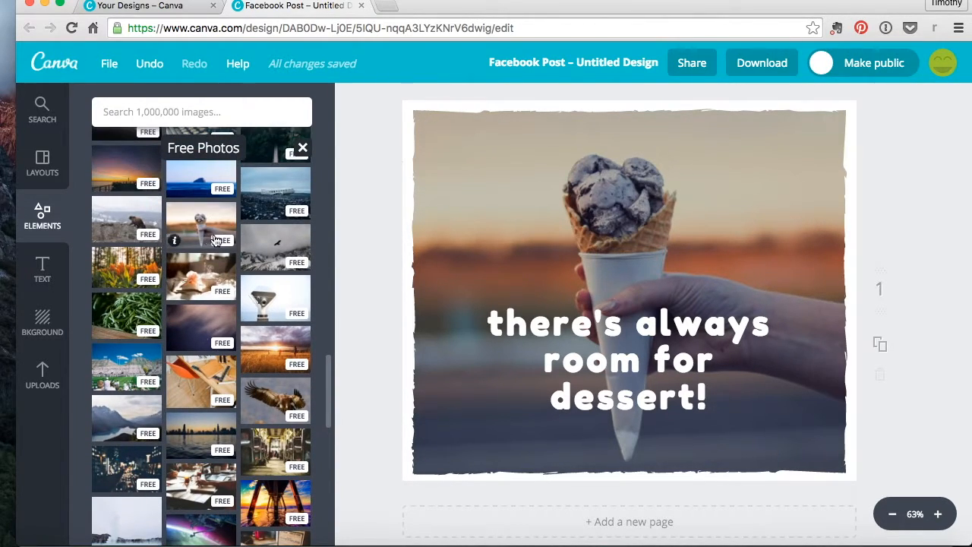
scroll(152, 285, down, 5)
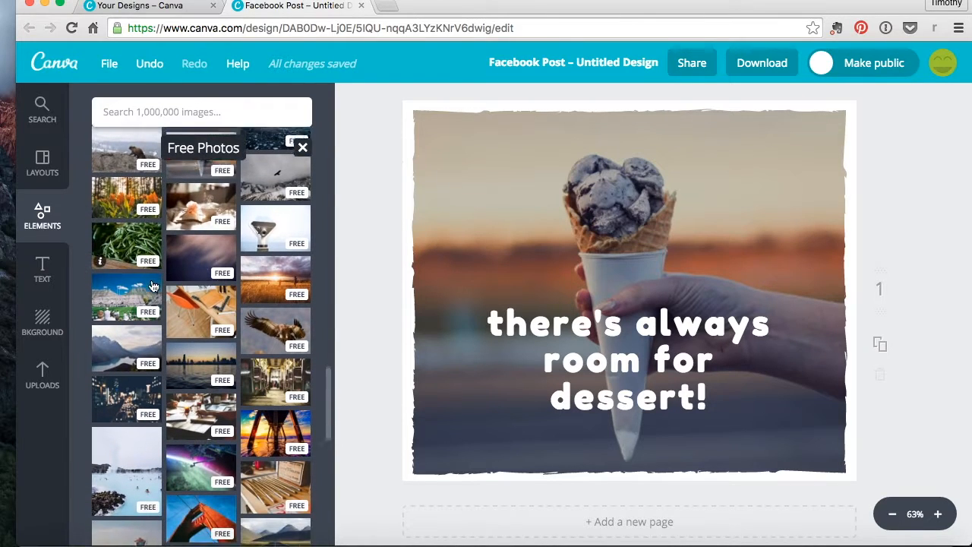
scroll(152, 284, down, 1)
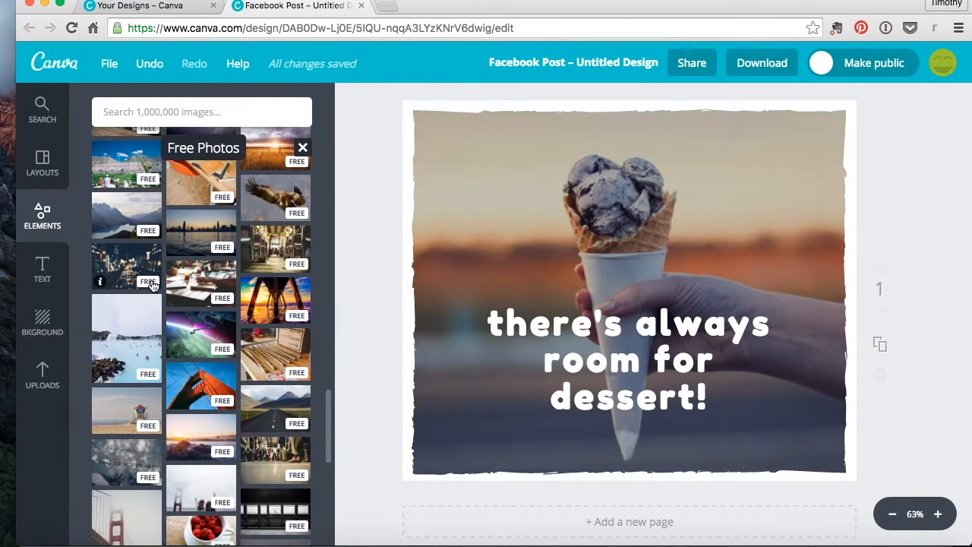
scroll(151, 283, down, 3)
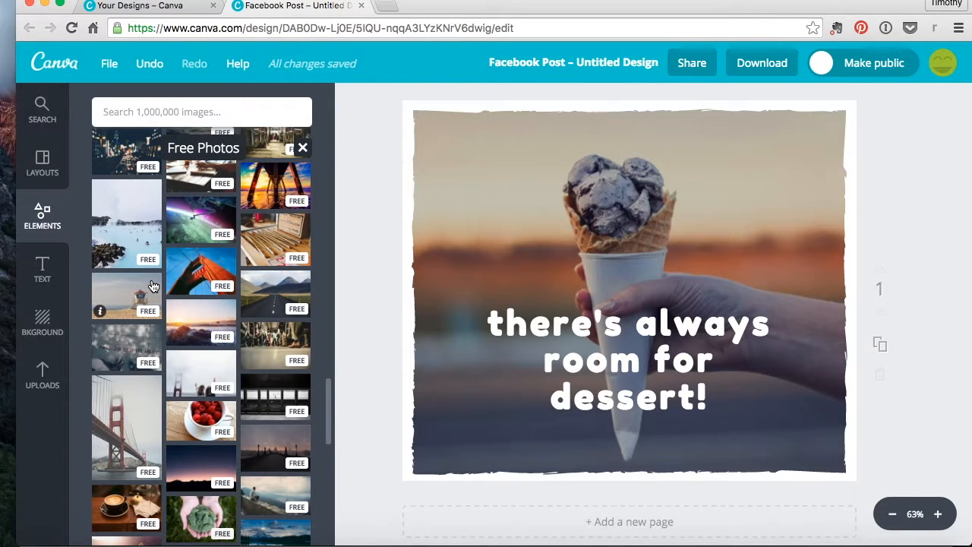
Step: Try placing the free photo of raspberries in a white cup on the ice cream design, and delete it
scroll(152, 284, down, 3)
click(218, 334)
drag(218, 334, 631, 189)
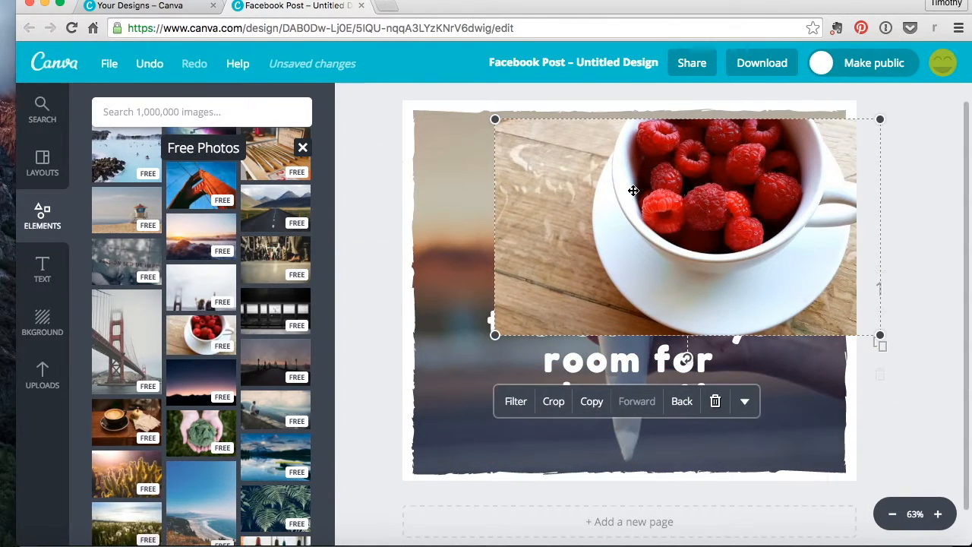
key(Delete)
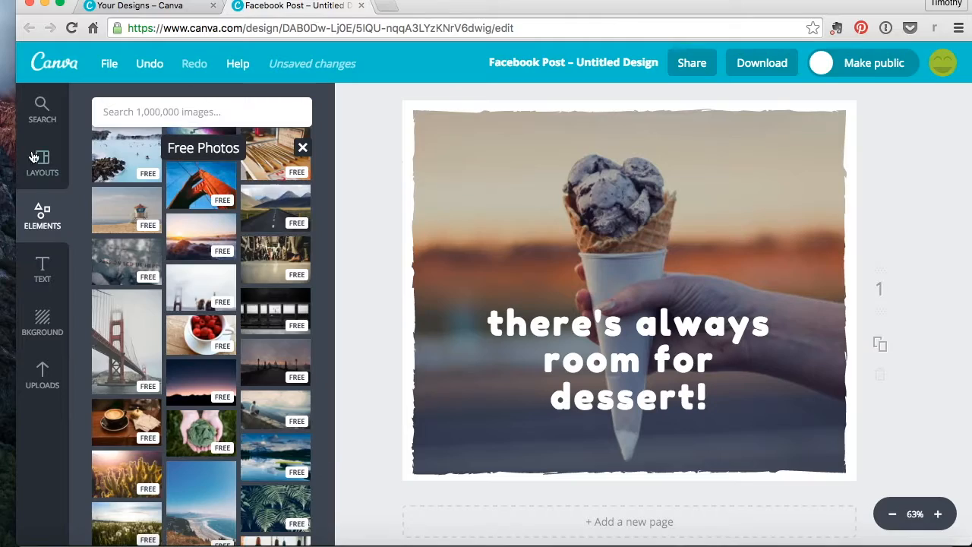
Step: Apply the paid "DAY FOUR OF THE TRIP TO KILIMANJARO" layout to the page and examine its price, elements and keywords
click(43, 173)
scroll(183, 231, down, 5)
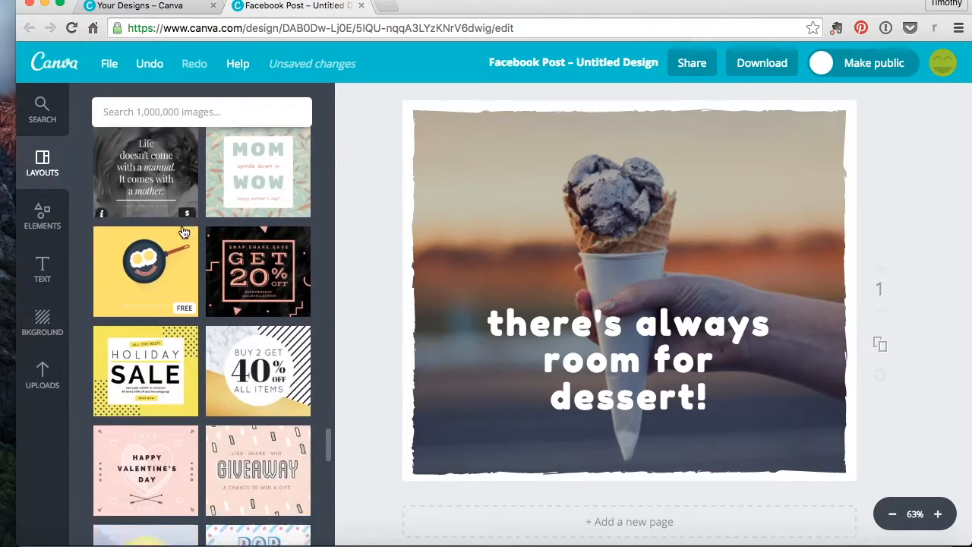
scroll(182, 231, up, 15)
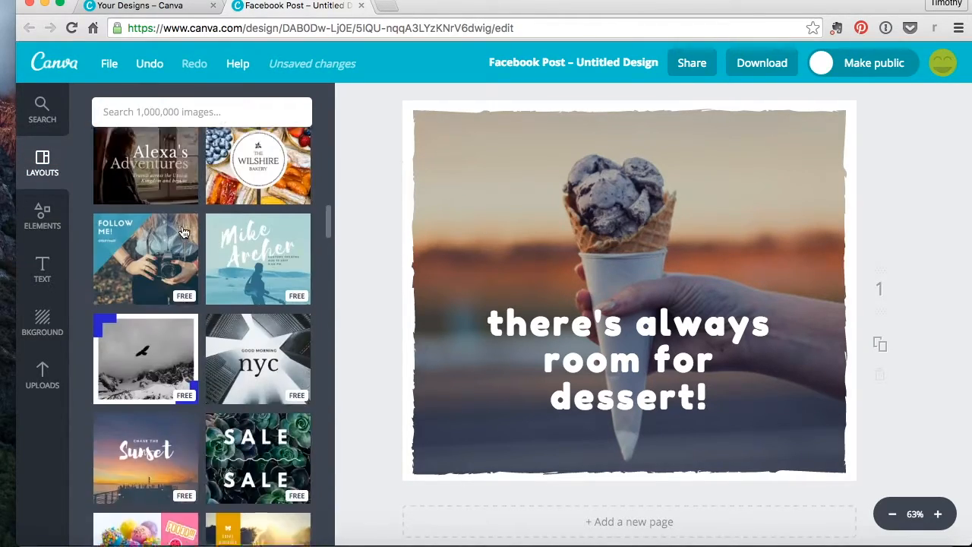
scroll(183, 232, up, 5)
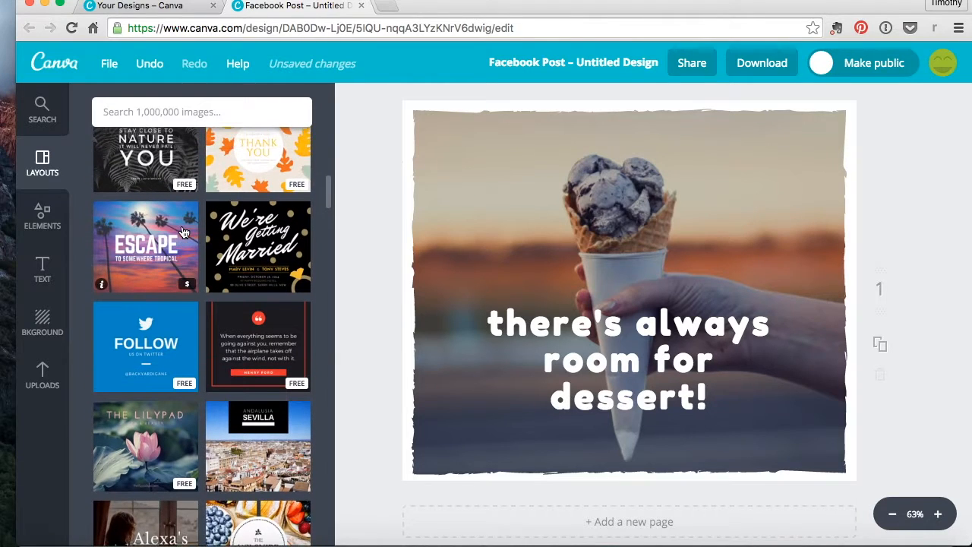
scroll(182, 232, up, 6)
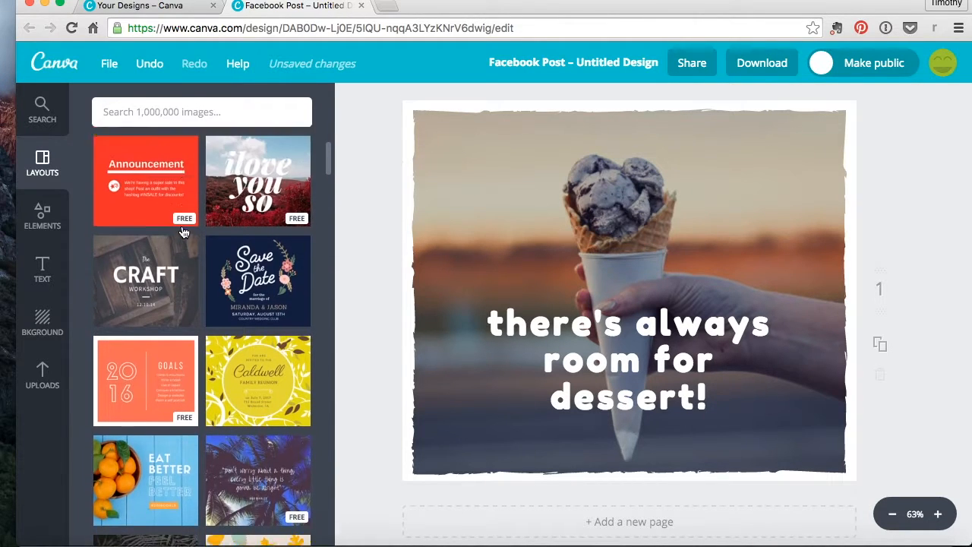
scroll(182, 232, up, 6)
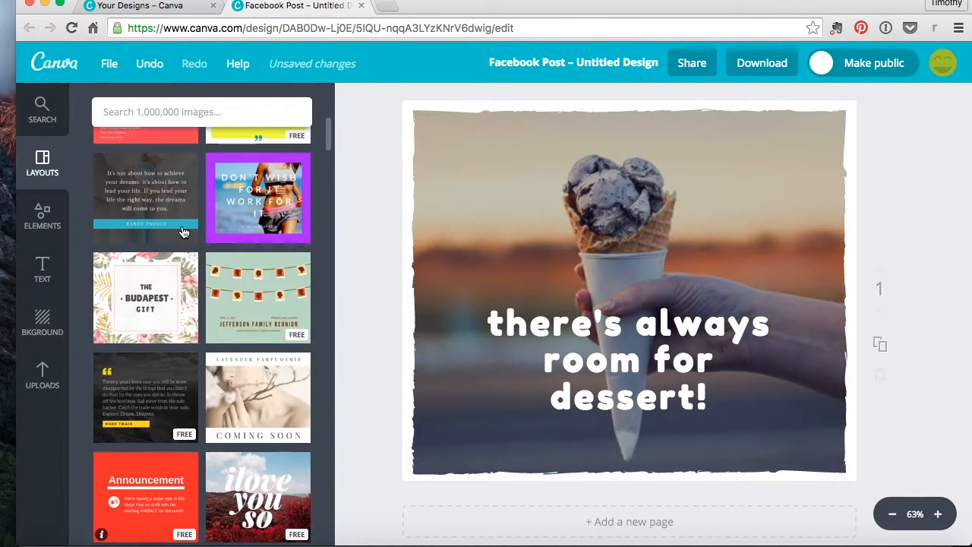
scroll(182, 232, up, 5)
click(220, 291)
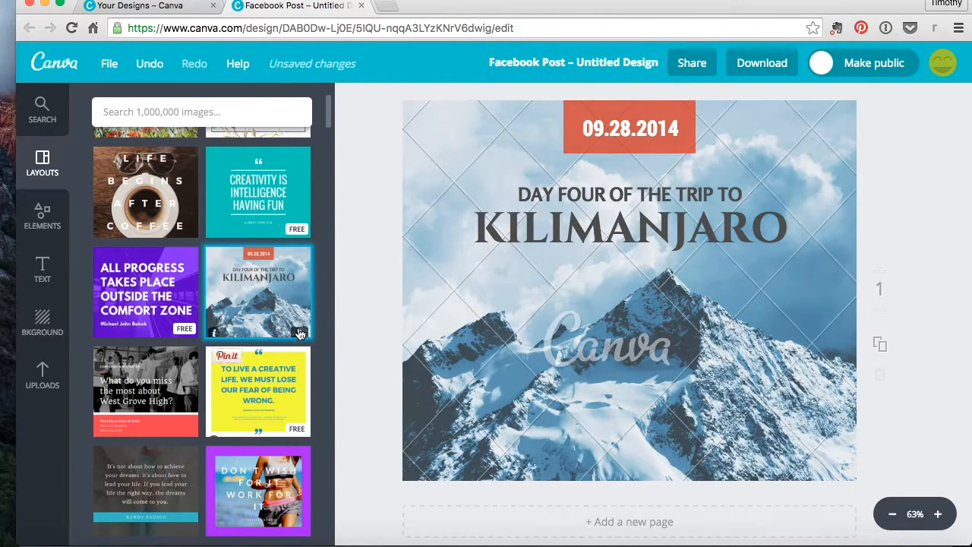
click(214, 331)
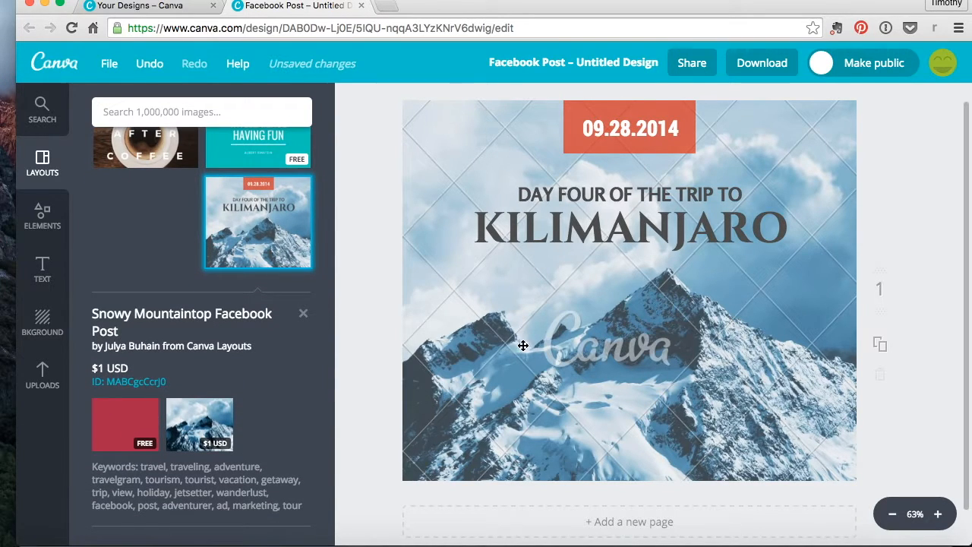
Step: Replace the snowy mountain background with the free photo of the orange bridge tower against a blue sky
click(41, 323)
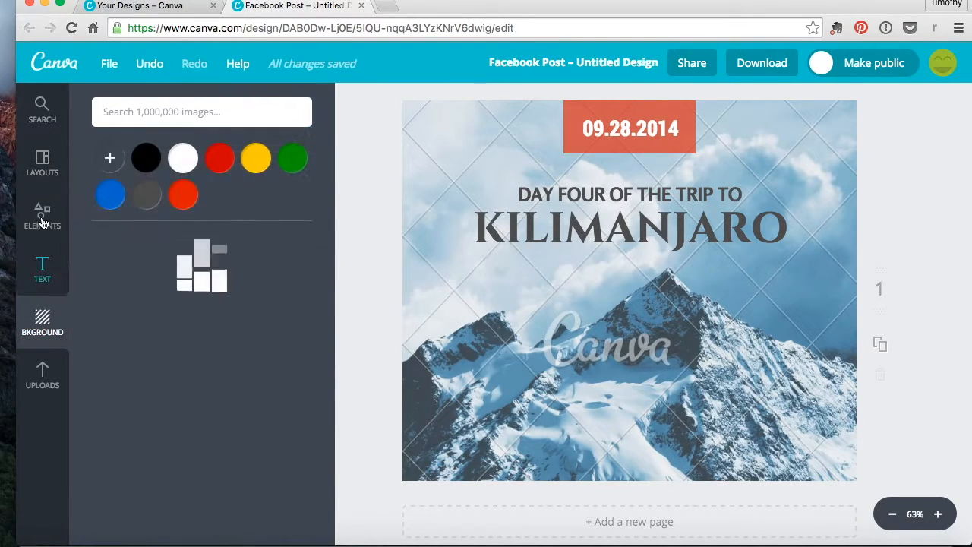
click(42, 216)
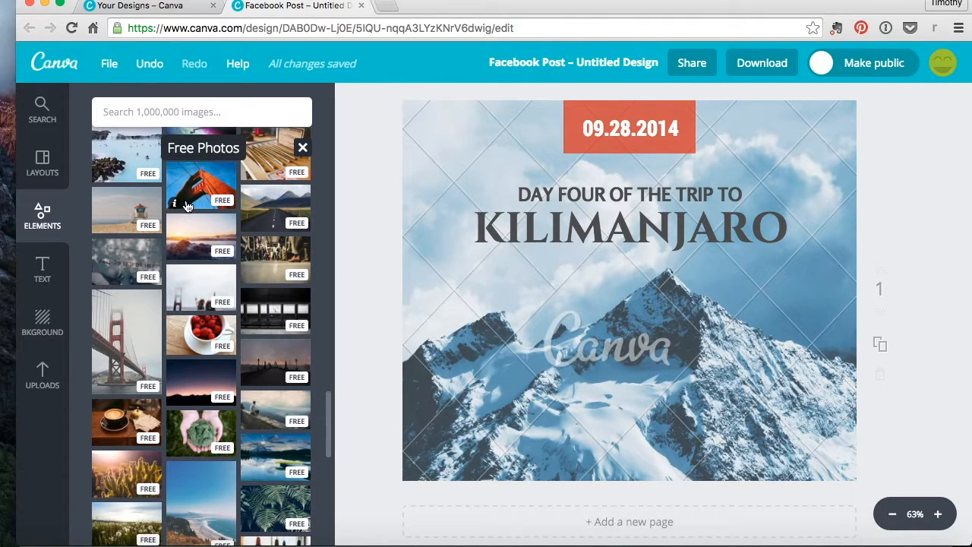
drag(187, 205, 555, 305)
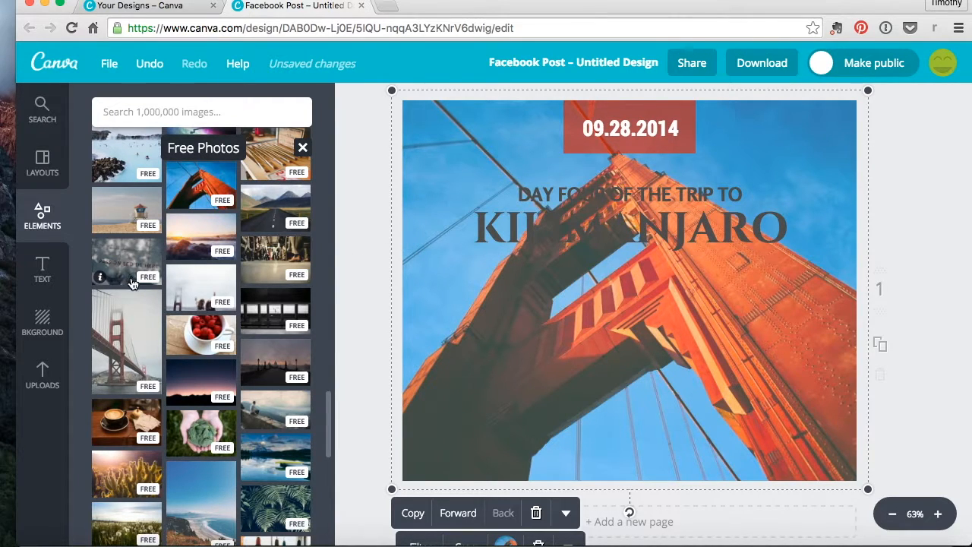
Step: Change the "DAY FOUR OF THE TRIP TO" and "KILIMANJARO" text to white
click(602, 193)
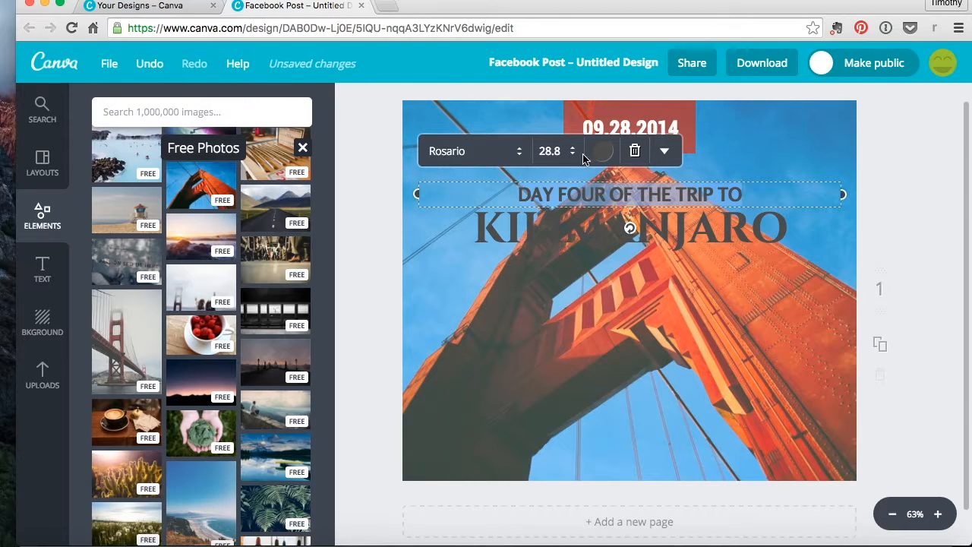
click(603, 150)
click(618, 195)
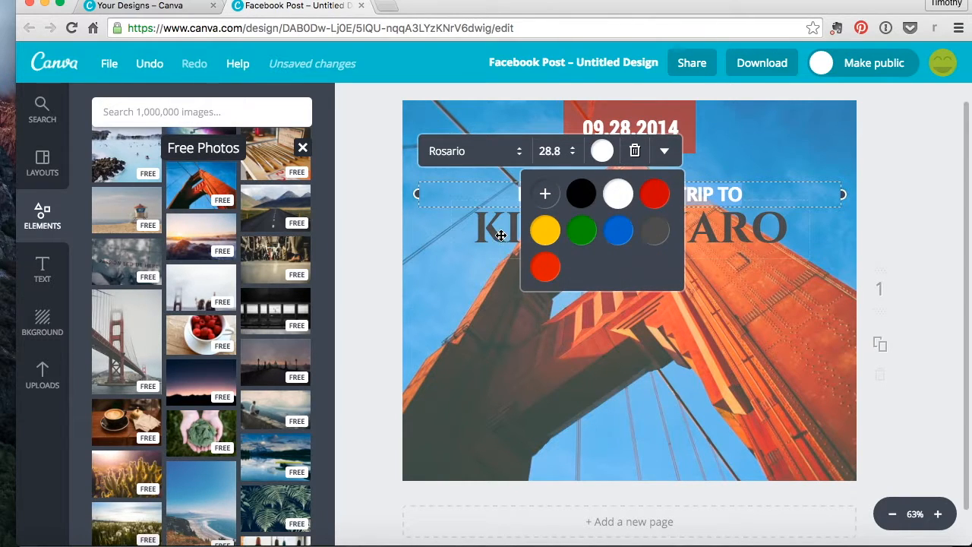
click(502, 235)
click(502, 234)
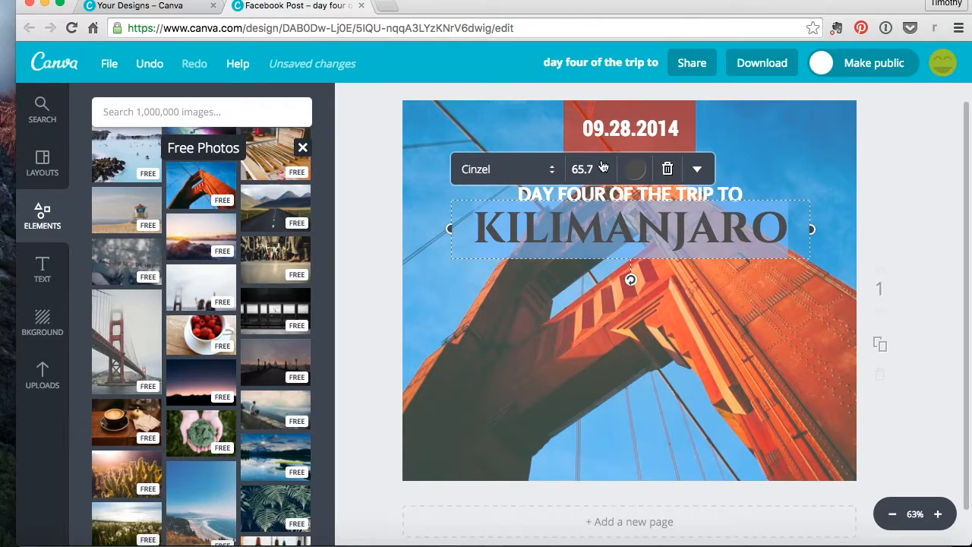
click(626, 177)
click(650, 212)
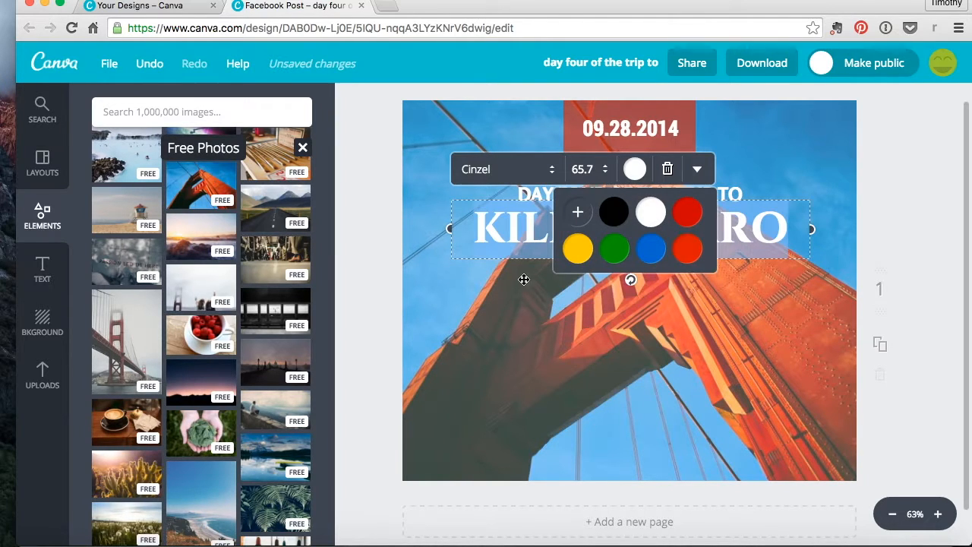
click(383, 257)
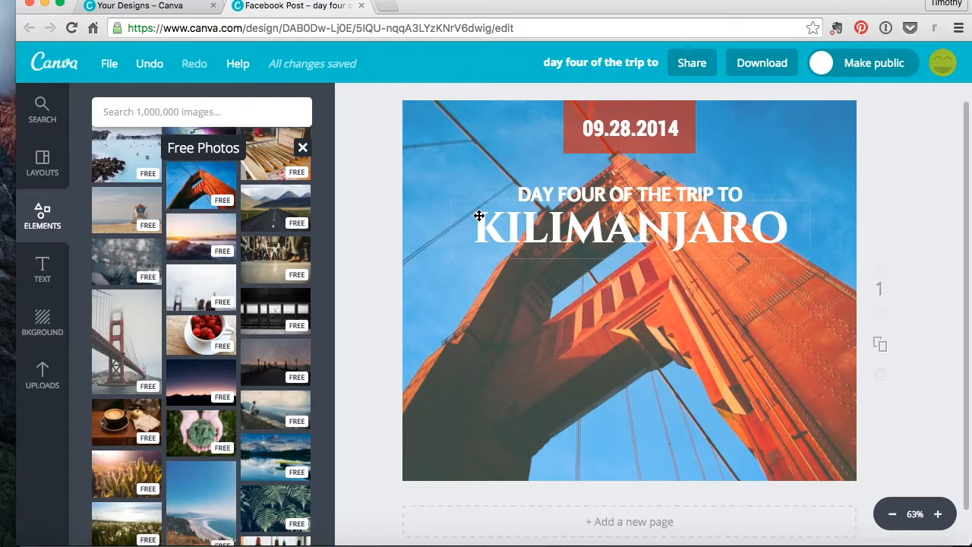
Step: Browse the uploaded images and replace the bridge background with the photo of the old neon signs
click(46, 366)
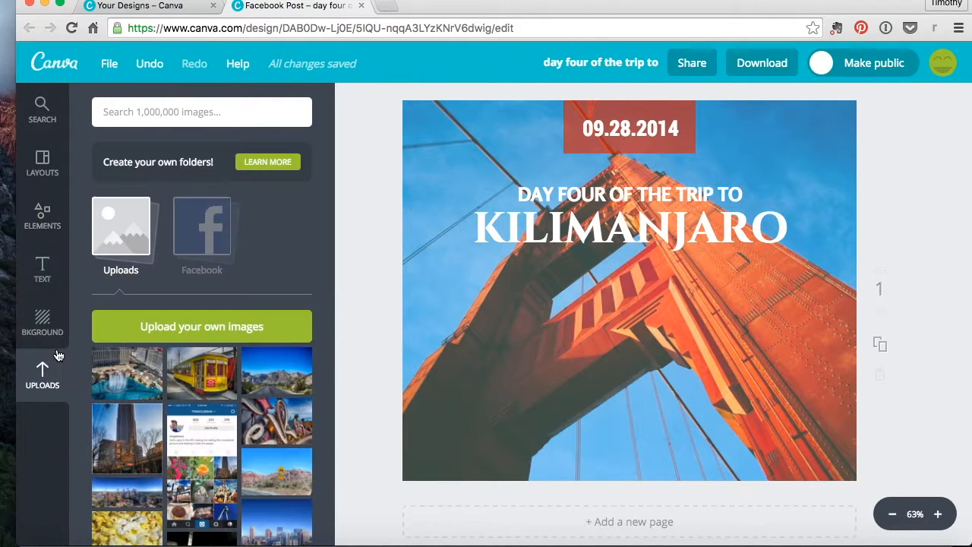
scroll(282, 245, down, 3)
scroll(282, 245, down, 3)
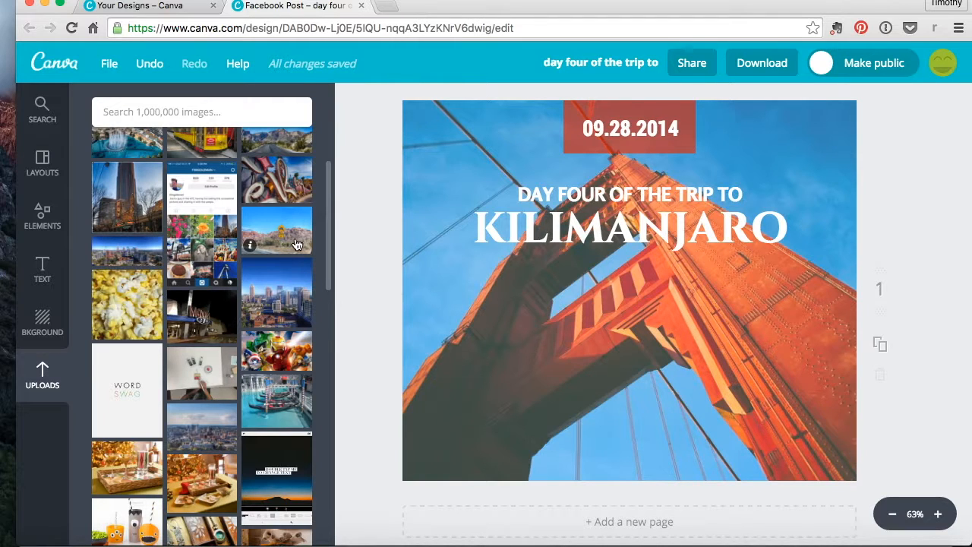
scroll(225, 270, down, 5)
scroll(225, 270, down, 10)
scroll(225, 267, down, 15)
scroll(225, 267, up, 20)
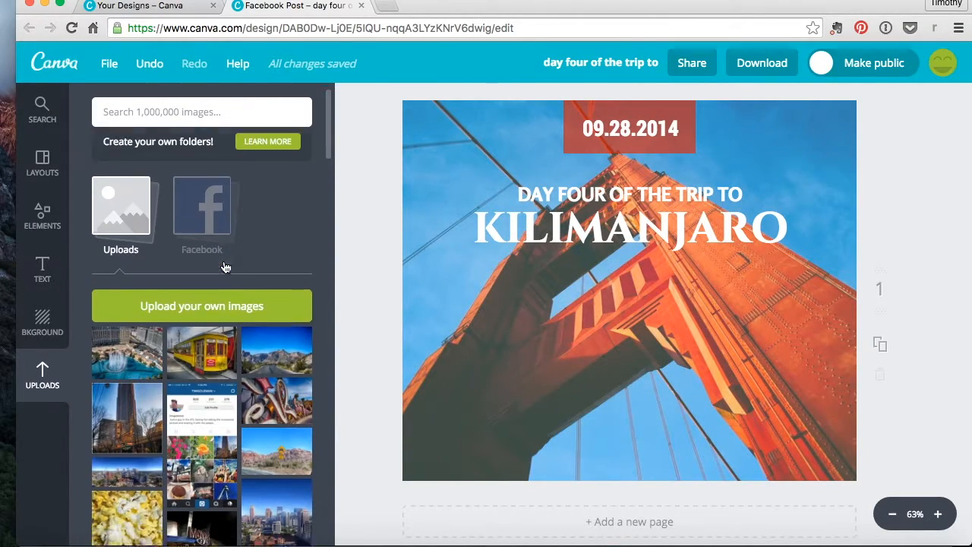
scroll(225, 268, down, 2)
drag(278, 274, 484, 271)
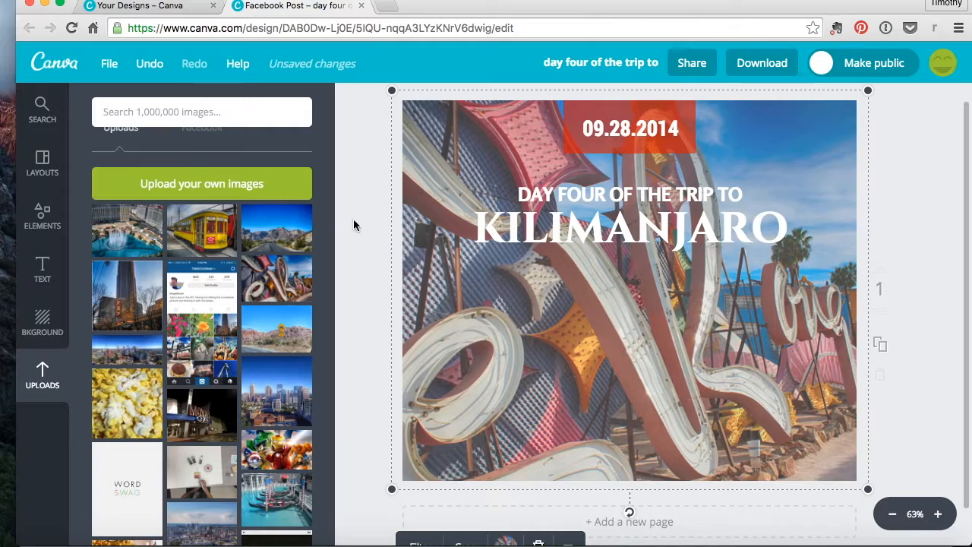
Step: Try adding the neon sign photo as a separate image over the design, and delete it
mouse_move(281, 243)
mouse_down()
mouse_move(820, 197)
mouse_move(857, 250)
mouse_move(857, 269)
mouse_move(608, 296)
mouse_move(218, 310)
mouse_move(269, 238)
mouse_up()
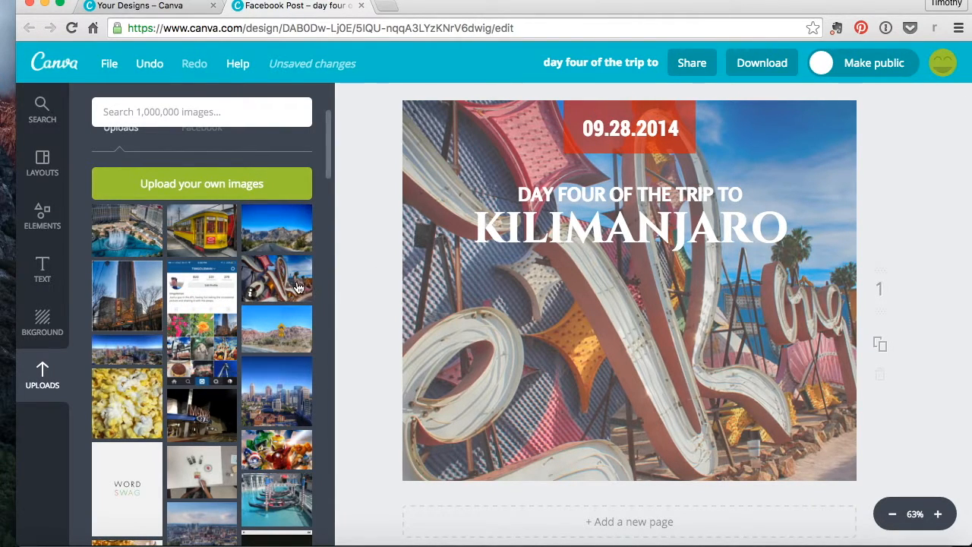
click(277, 281)
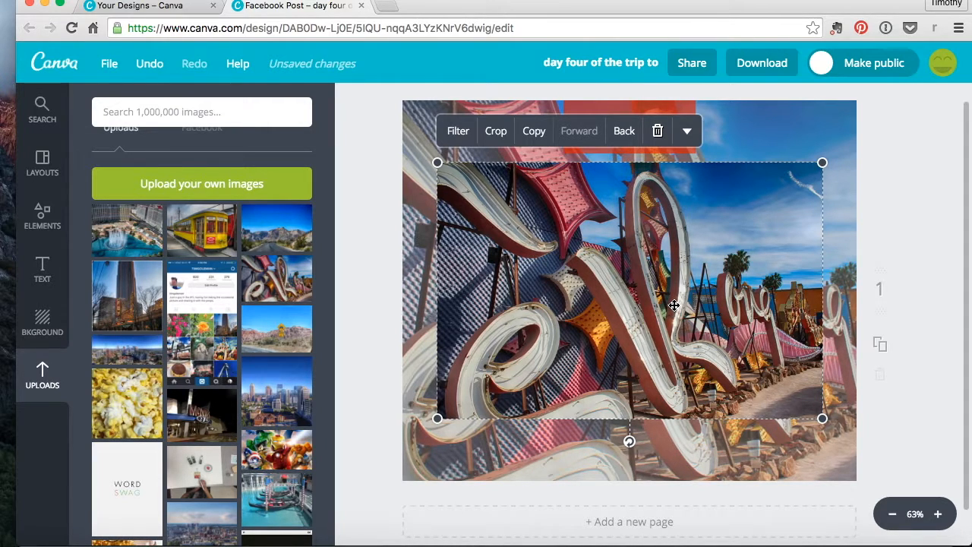
key(Delete)
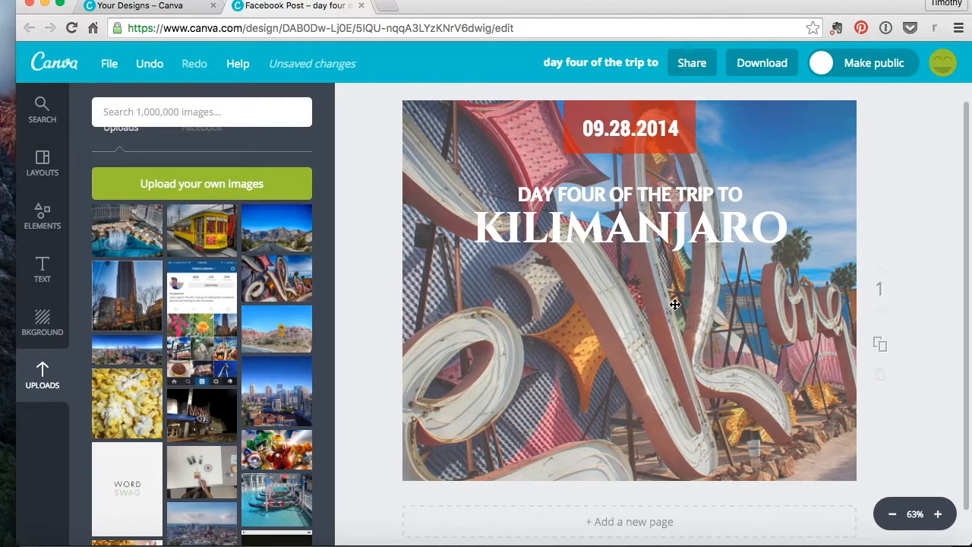
Step: Examine the additional options available for the background photo, including Link, Transparency and the horizontal and vertical flips
click(940, 514)
click(939, 515)
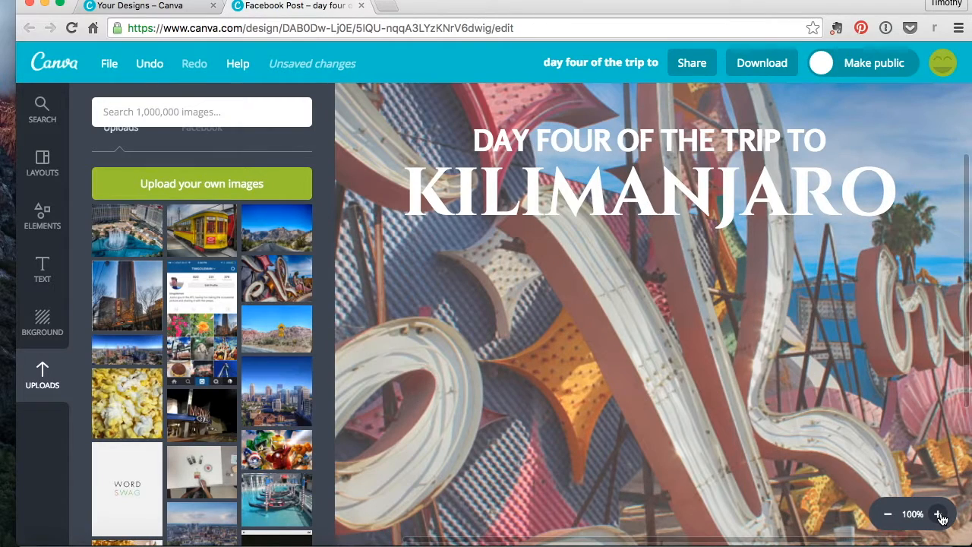
click(891, 515)
click(891, 515)
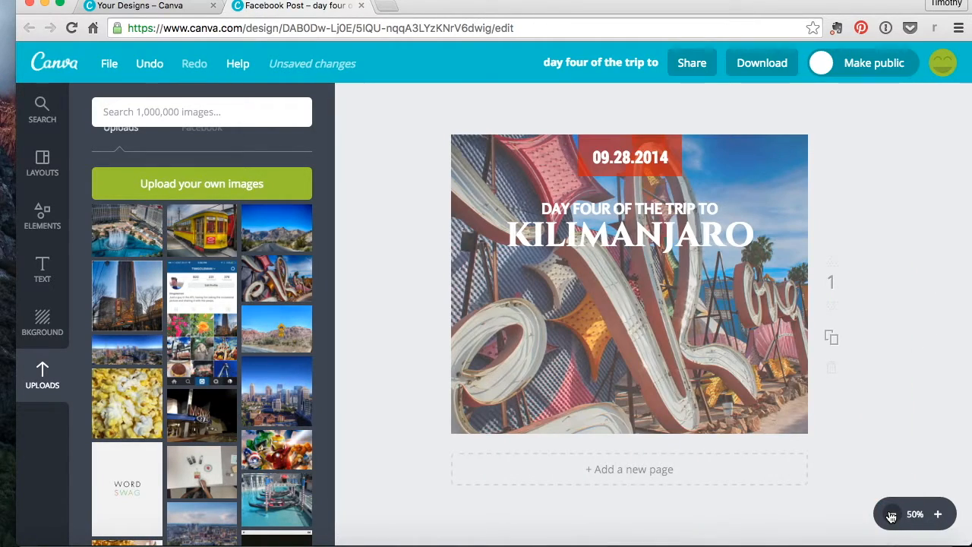
click(682, 325)
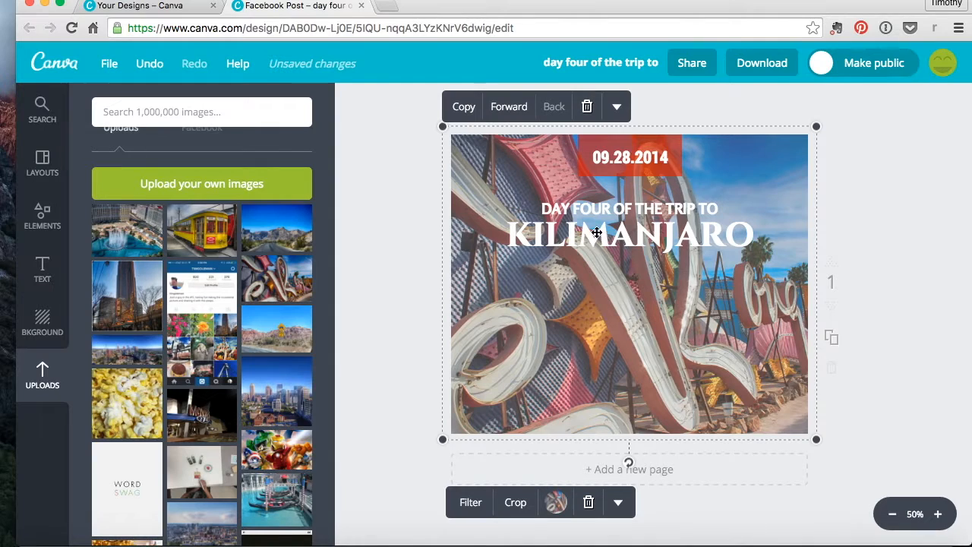
click(618, 502)
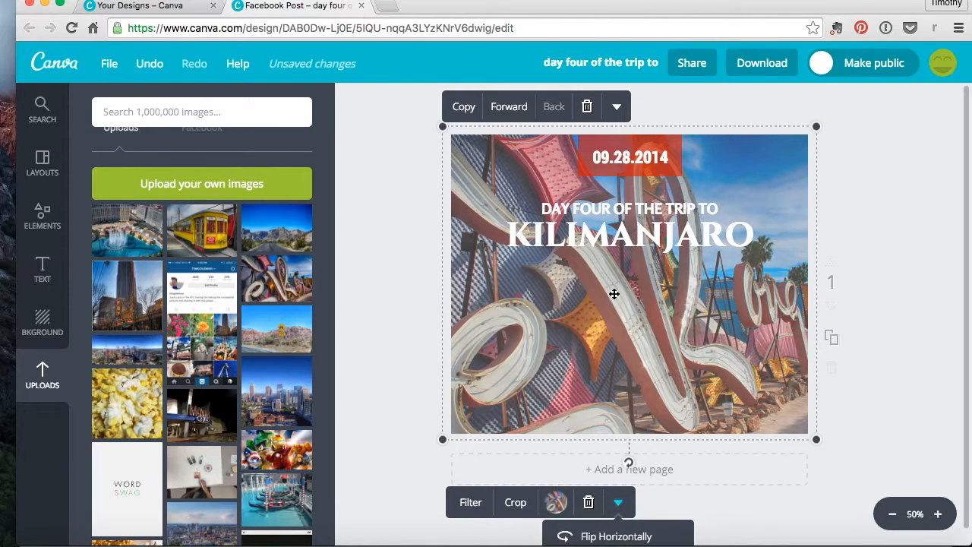
click(617, 114)
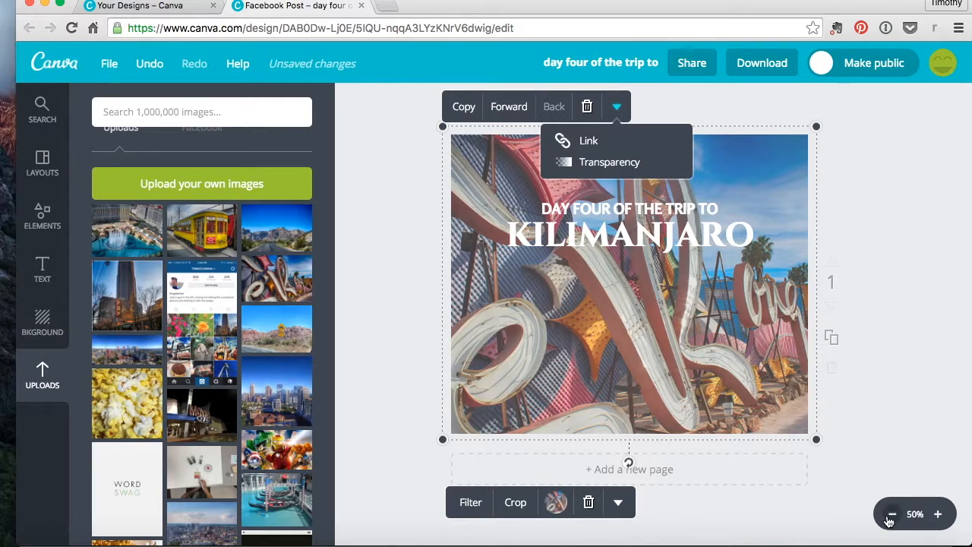
click(907, 403)
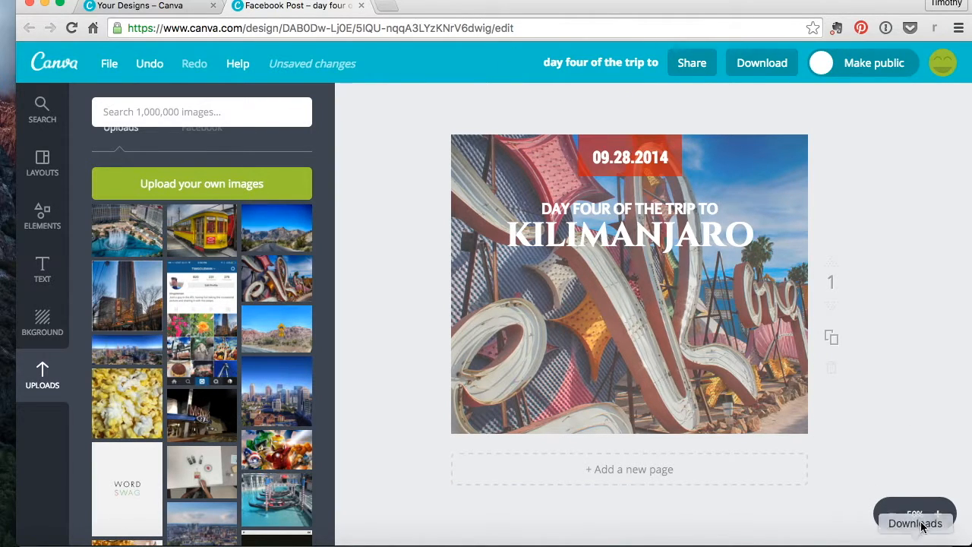
click(648, 351)
click(615, 106)
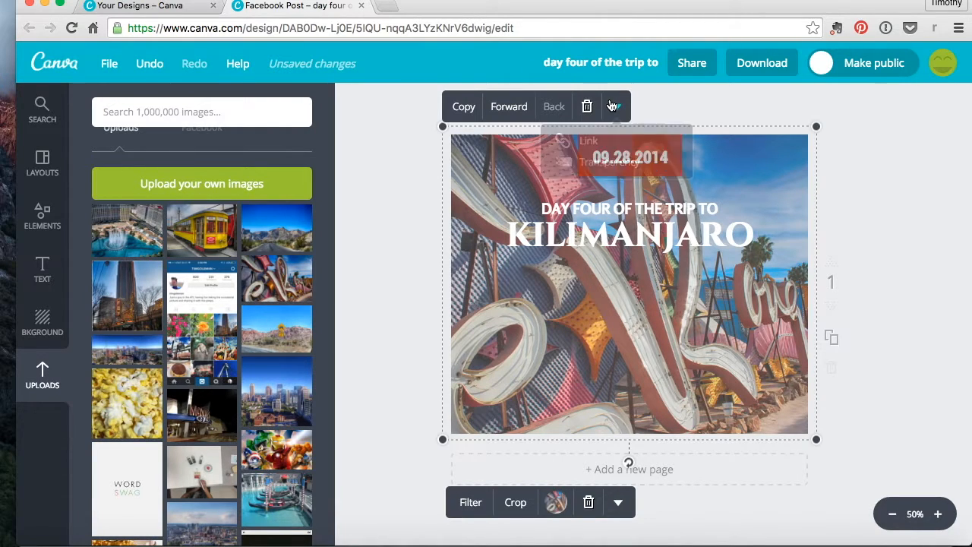
click(622, 500)
scroll(619, 456, down, 1)
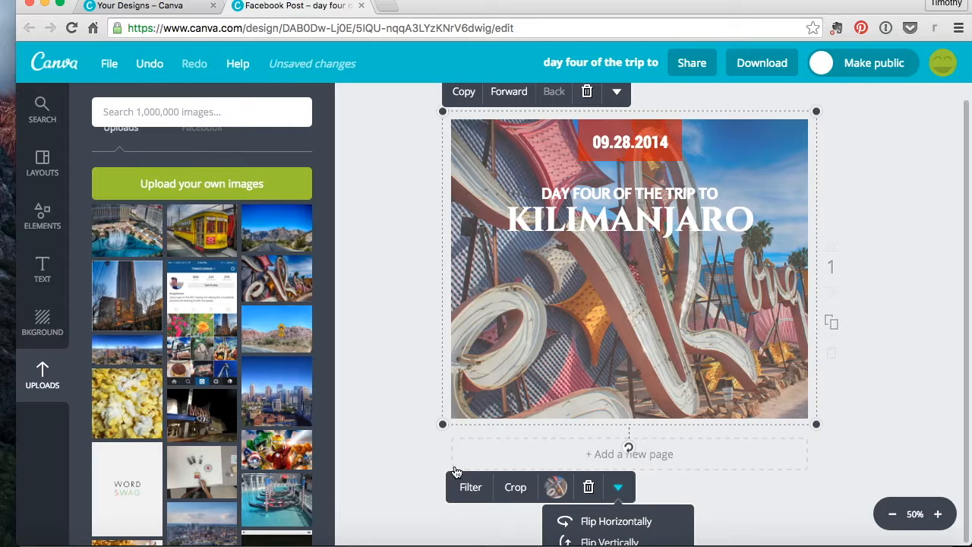
Step: Examine the additional formatting and arrangement options for the "KILIMANJARO" text
click(590, 233)
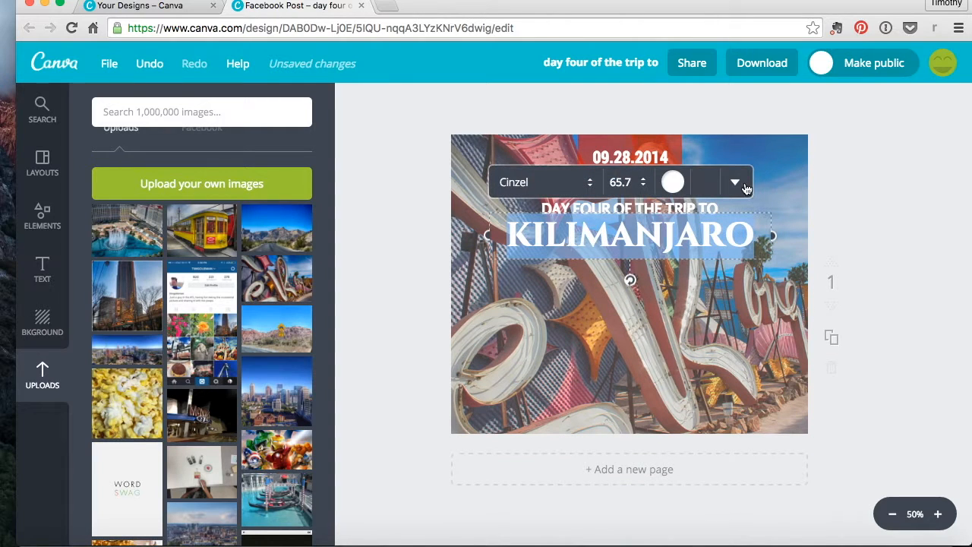
click(737, 183)
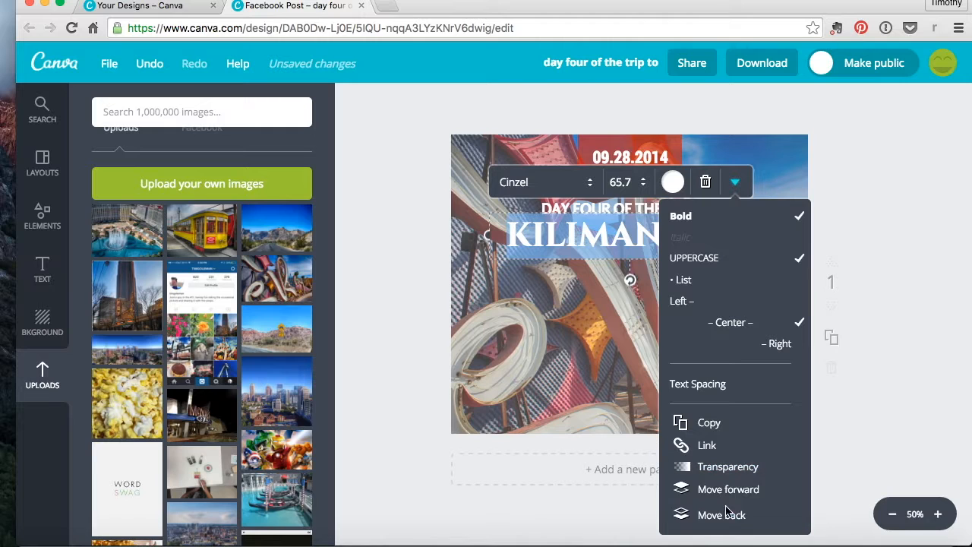
click(872, 426)
click(535, 255)
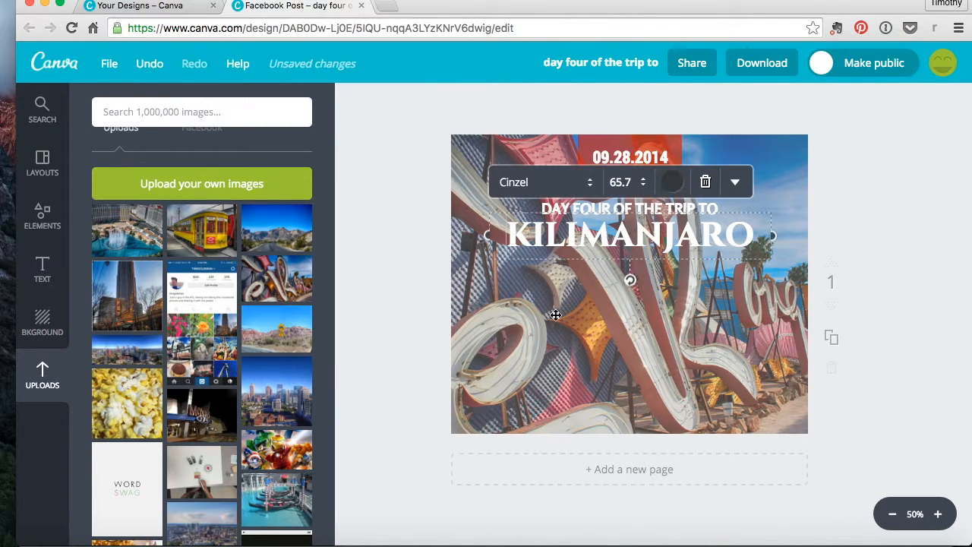
click(492, 410)
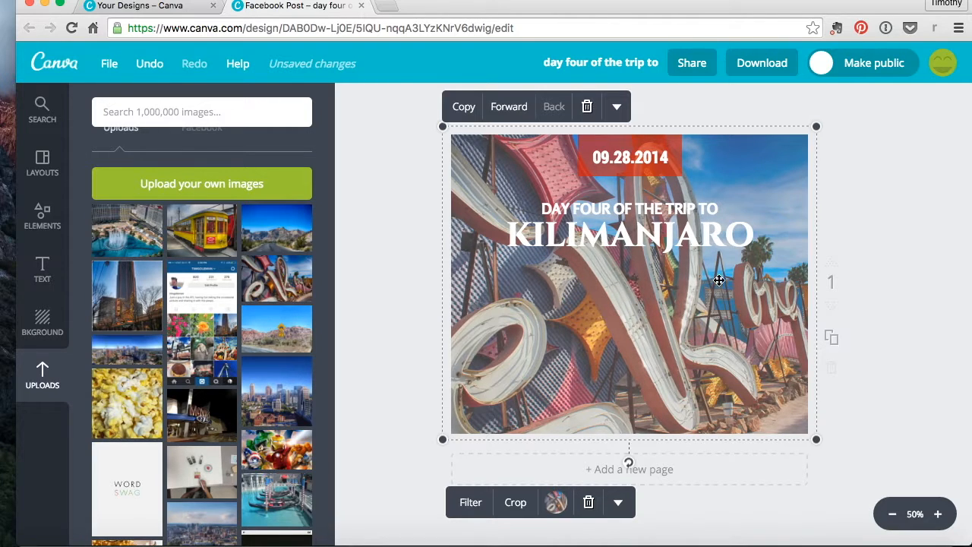
Step: Look through the ready-made layouts around the Snowy Mountaintop Facebook Post layout
click(46, 161)
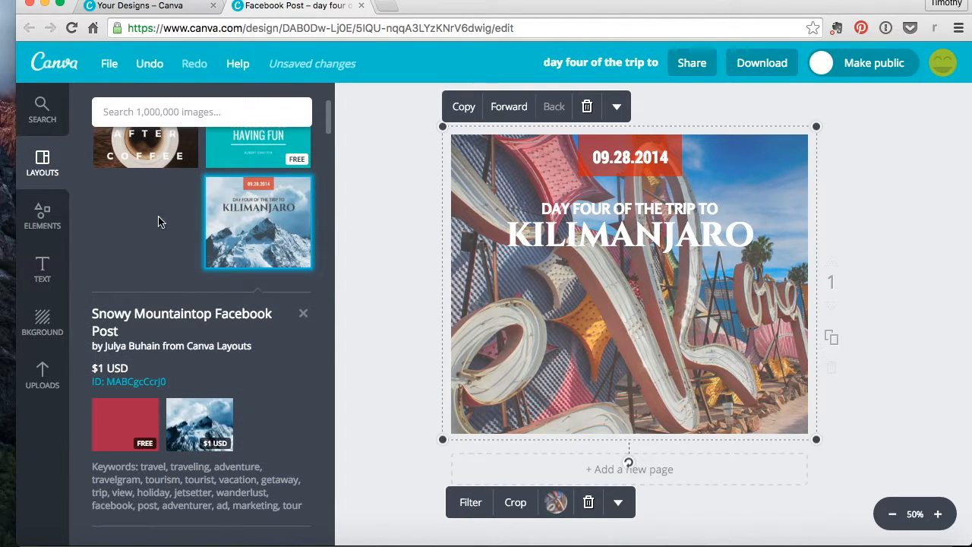
scroll(220, 277, down, 1)
scroll(227, 270, down, 3)
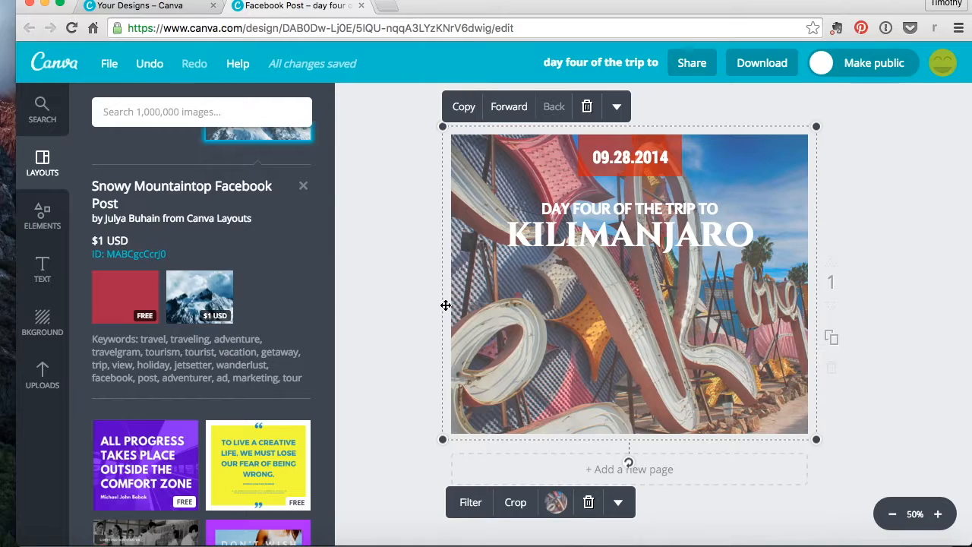
Step: Leave the free photos collection and browse the available shape and illustration elements
click(43, 220)
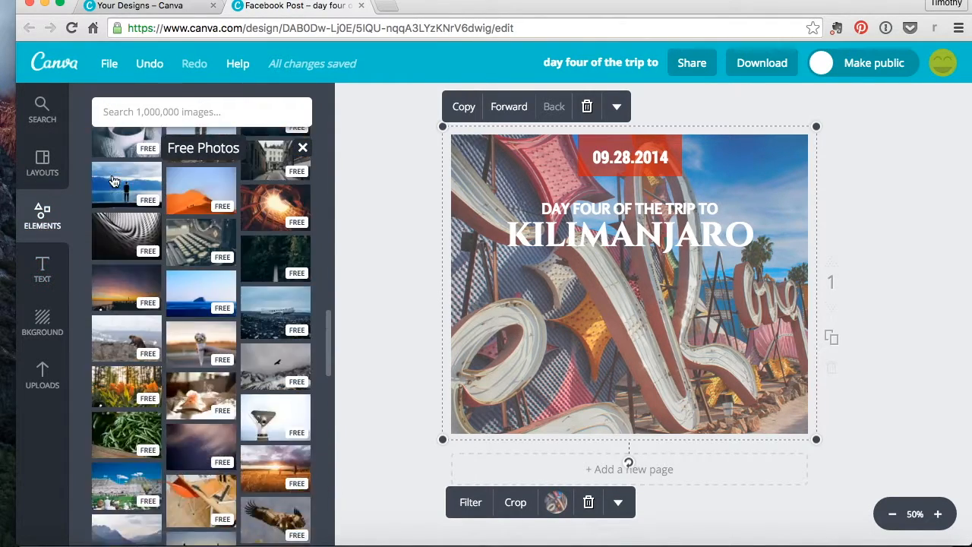
click(126, 181)
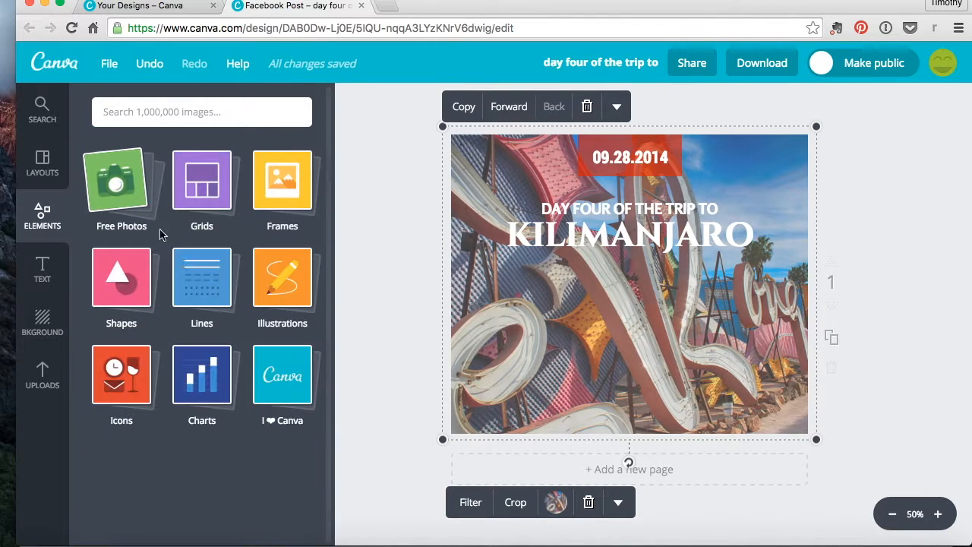
click(127, 294)
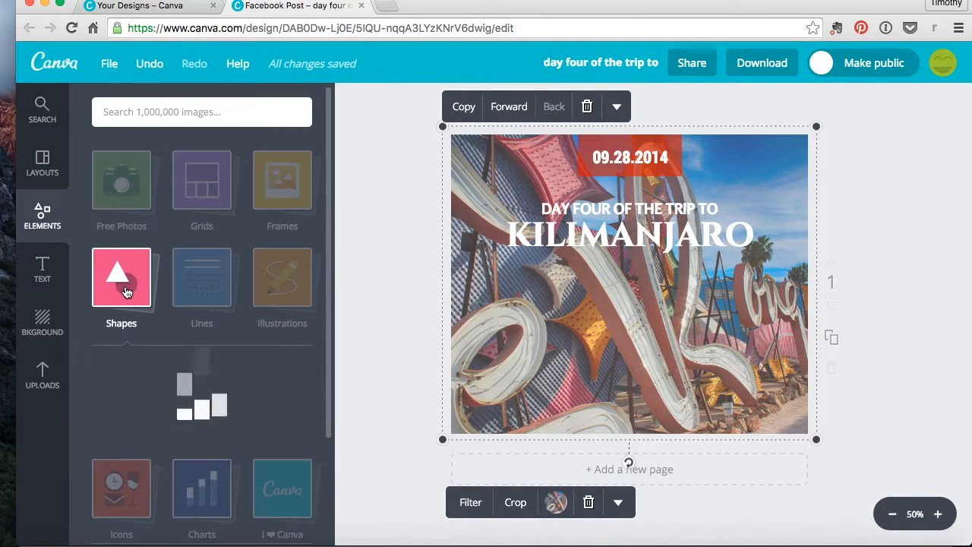
scroll(267, 380, down, 5)
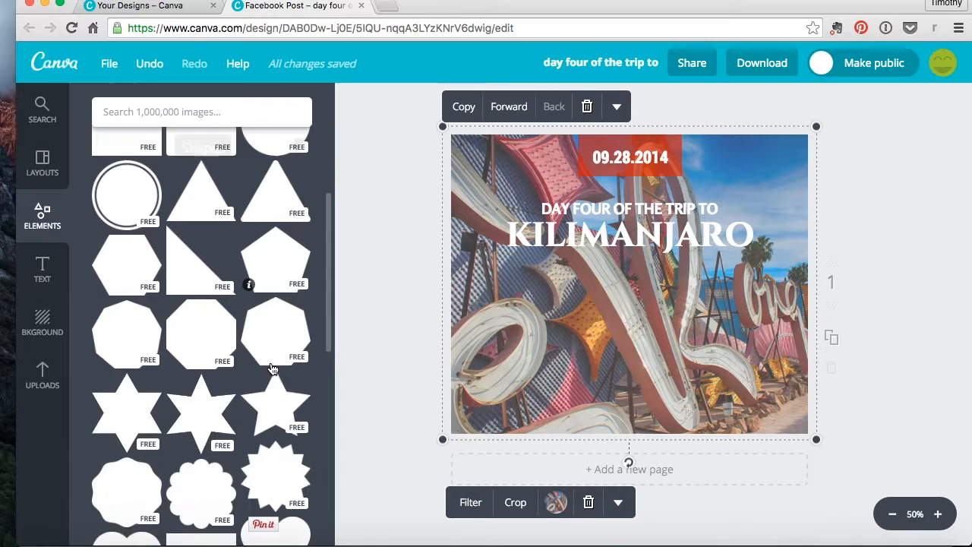
scroll(267, 357, up, 5)
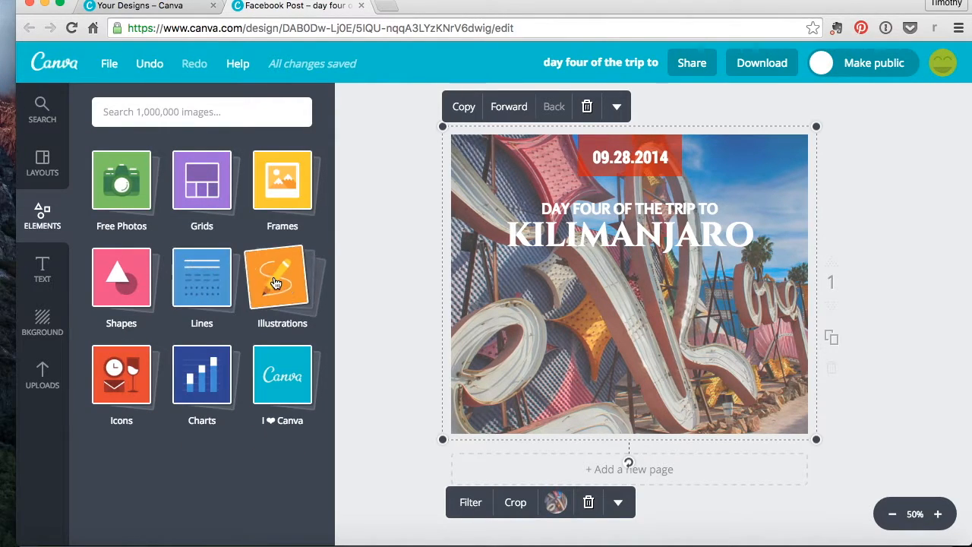
click(262, 275)
scroll(228, 275, down, 3)
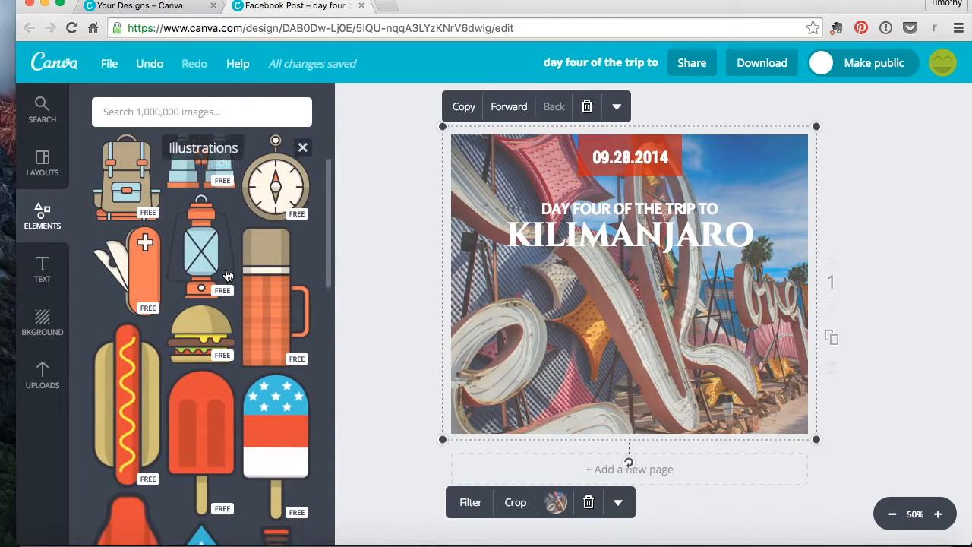
scroll(228, 278, up, 5)
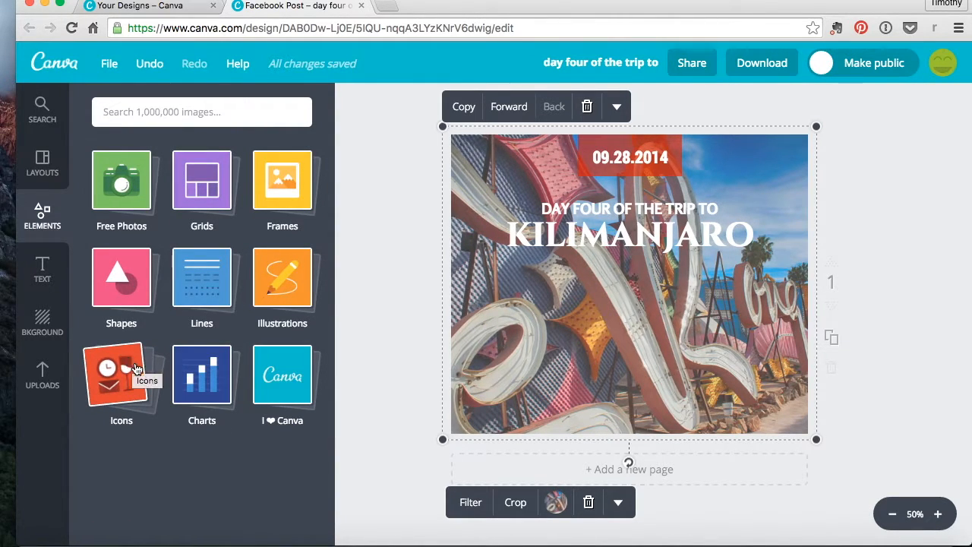
Step: Browse the chart elements and look into the frames and grids categories
click(174, 367)
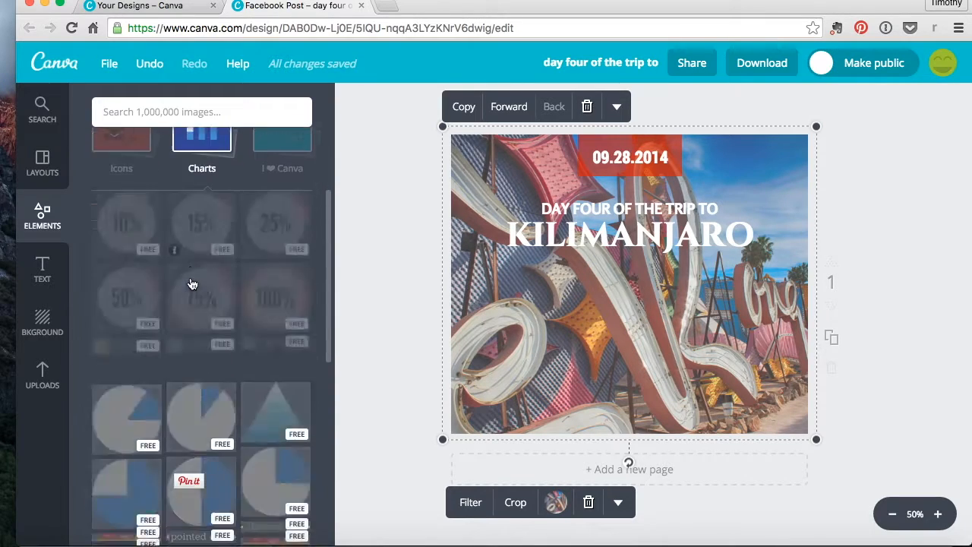
scroll(193, 283, up, 5)
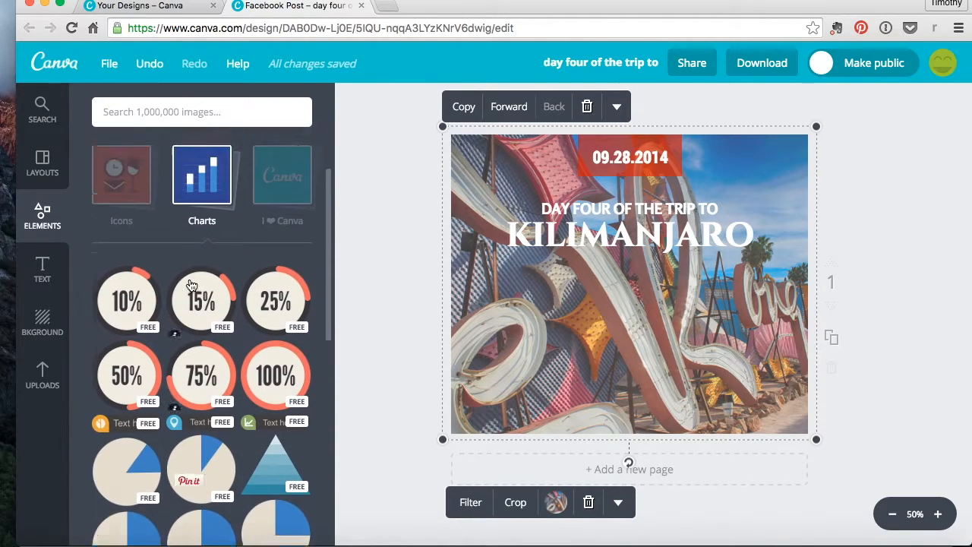
scroll(194, 284, down, 10)
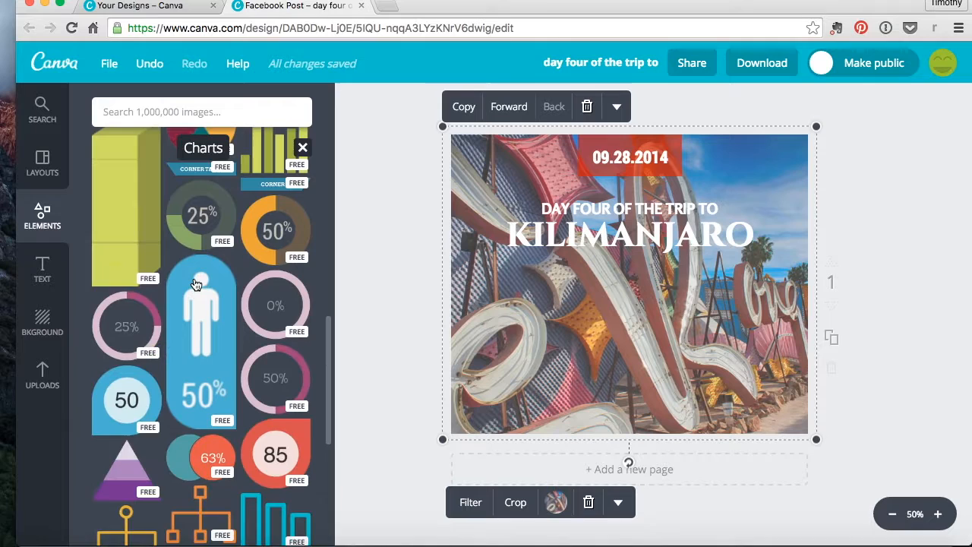
scroll(194, 284, up, 10)
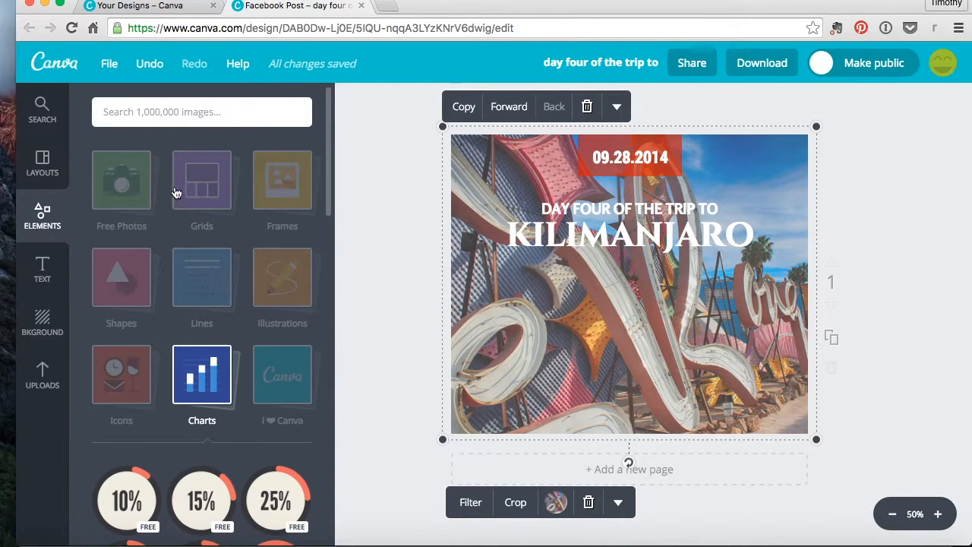
click(272, 193)
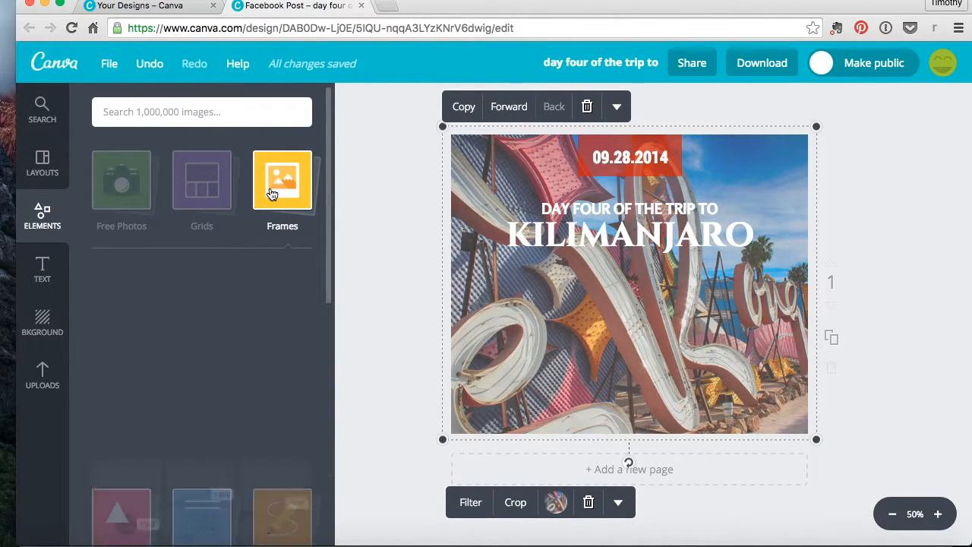
click(202, 196)
click(201, 197)
click(201, 197)
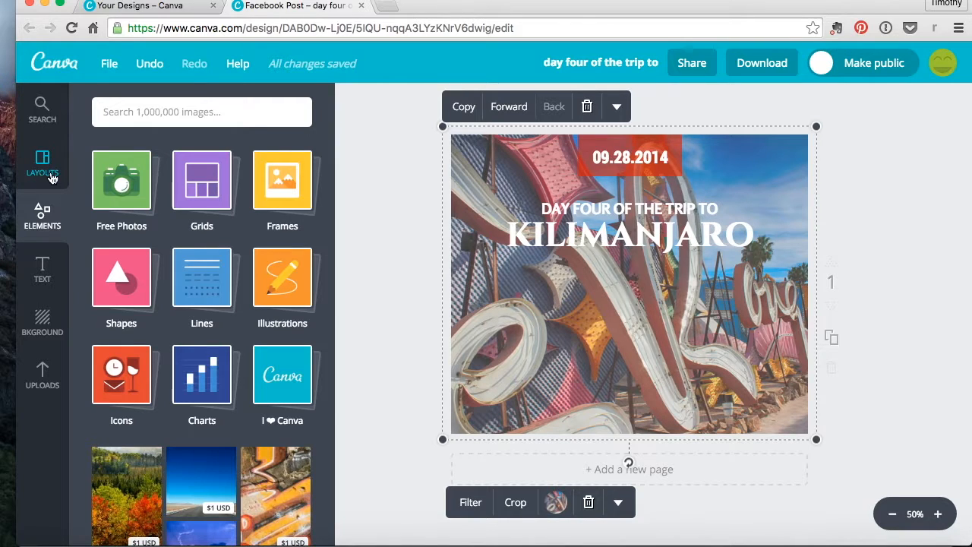
Step: Search the image library for "popcorn" and look through the resulting photos and illustrations
click(64, 133)
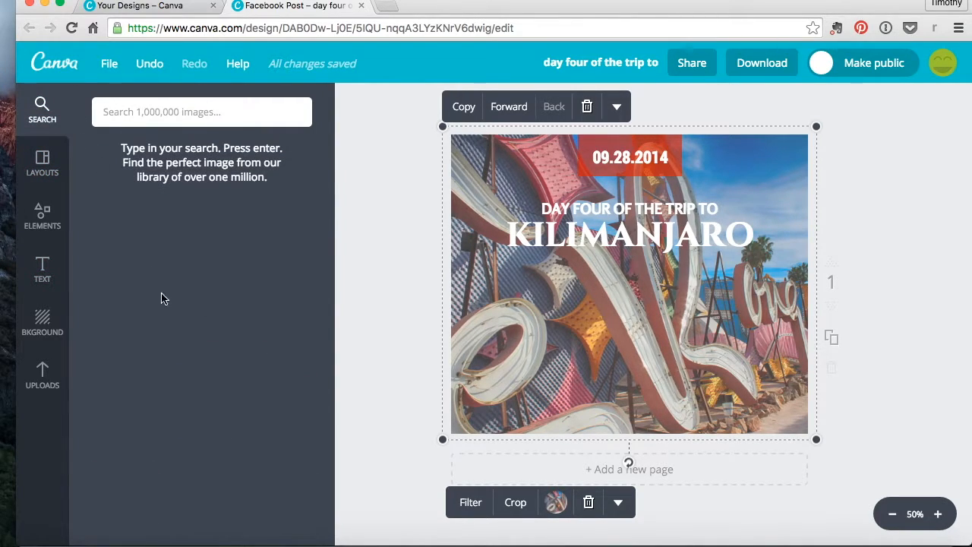
click(44, 219)
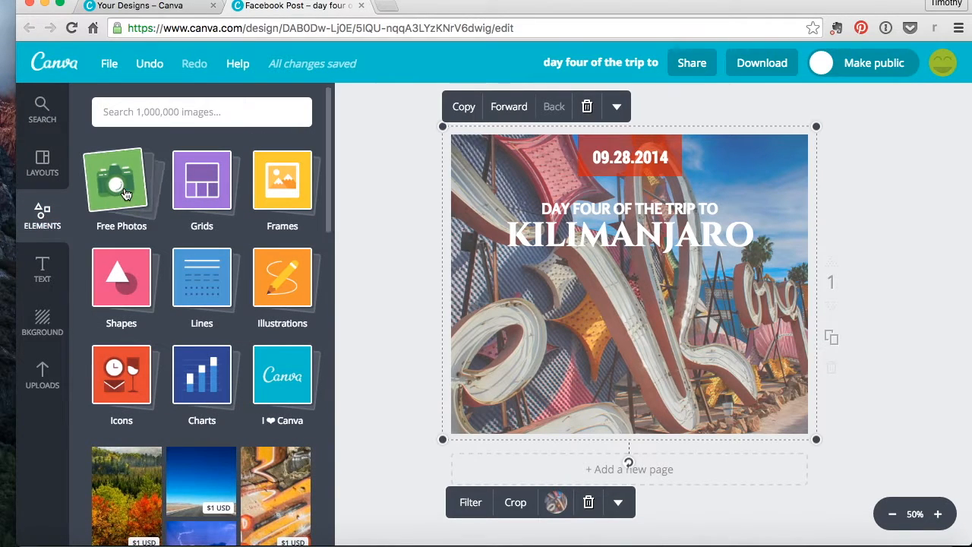
click(124, 189)
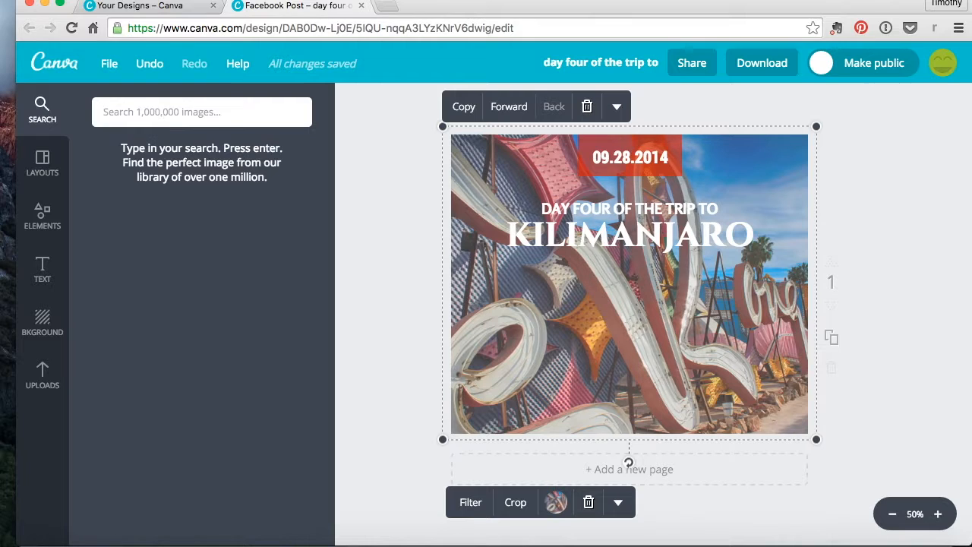
text(popo)
key(Return)
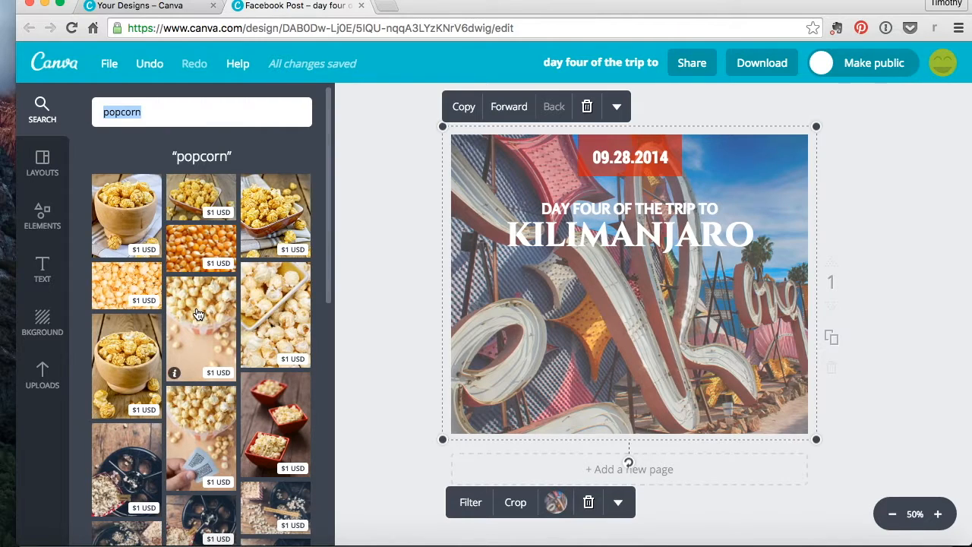
scroll(201, 304, down, 8)
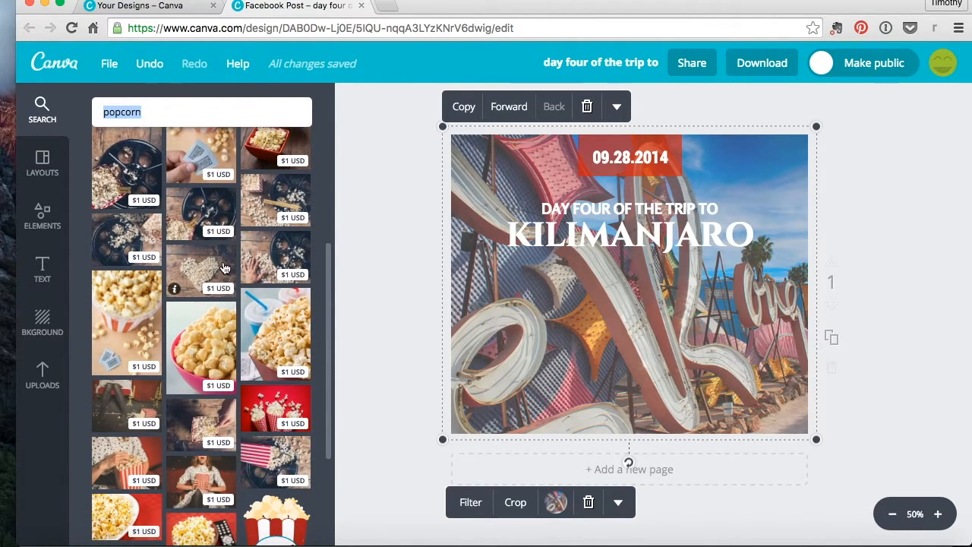
scroll(221, 266, down, 5)
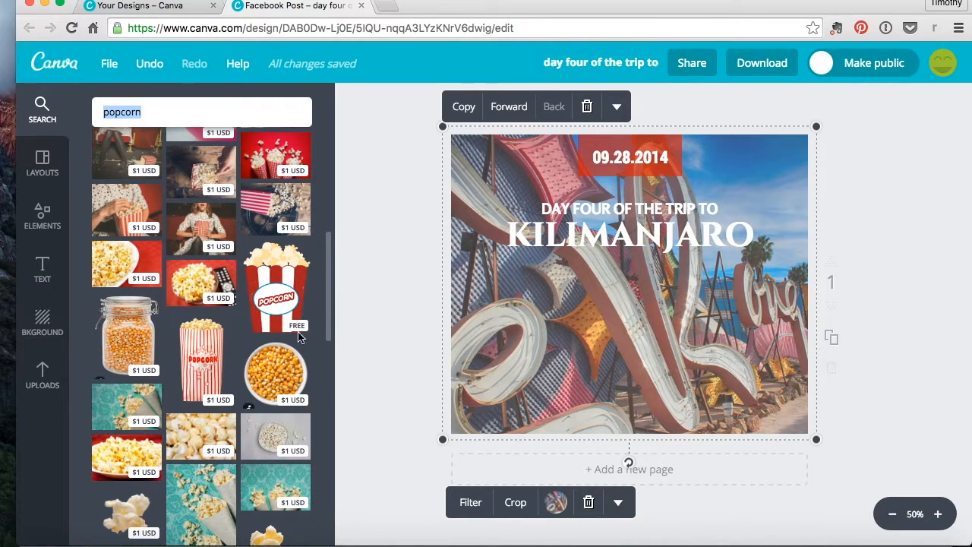
scroll(215, 332, down, 6)
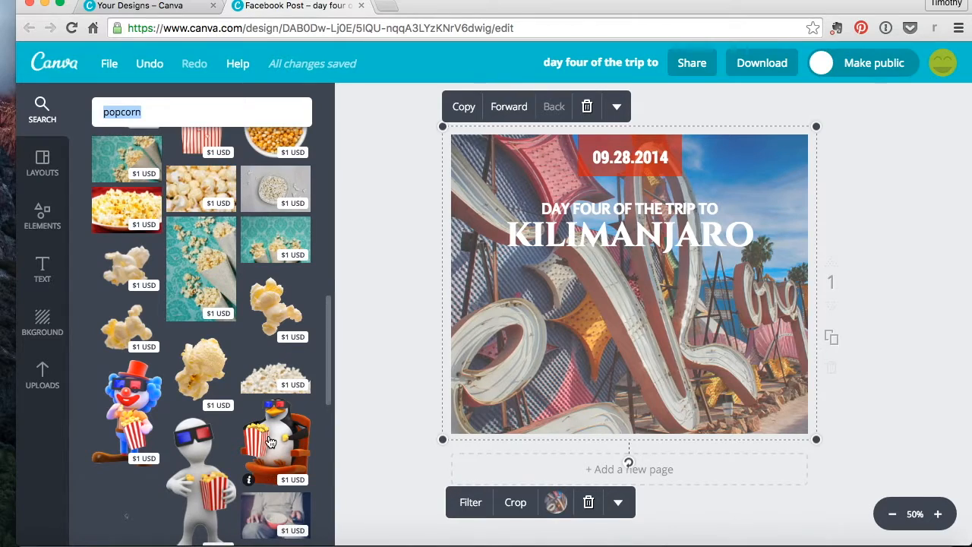
scroll(269, 442, down, 2)
scroll(269, 442, down, 4)
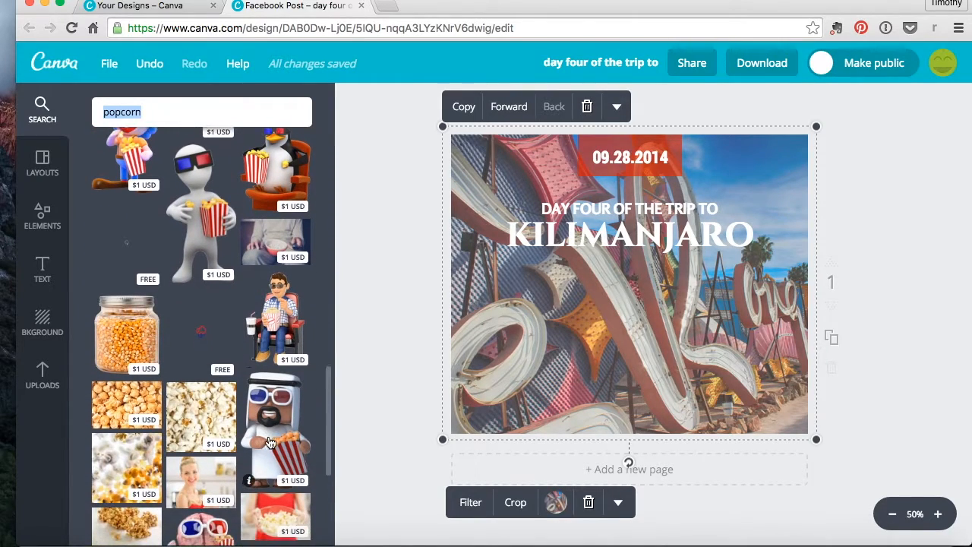
Step: Leave the "popcorn" image results and return to the ready-made layouts above the Snowy Mountaintop Facebook Post details
scroll(297, 413, up, 15)
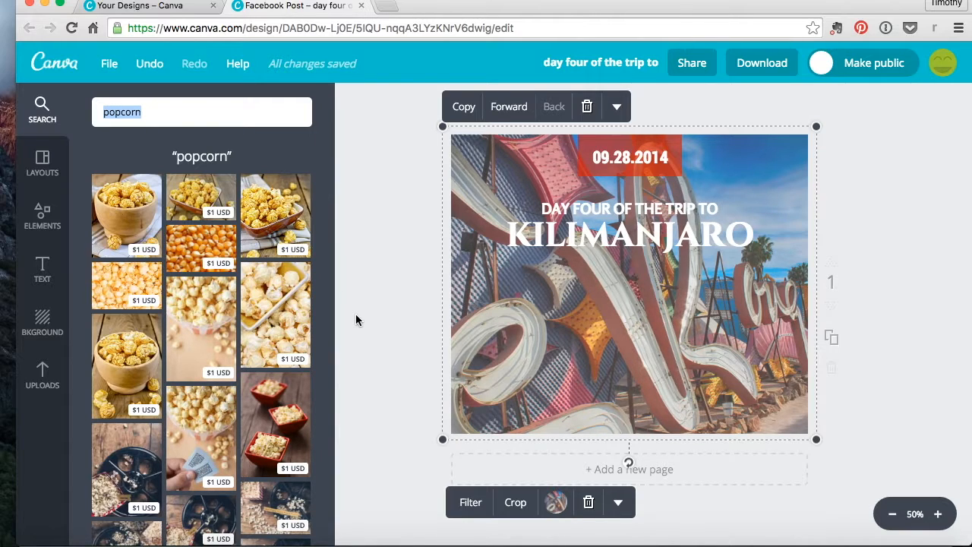
click(42, 163)
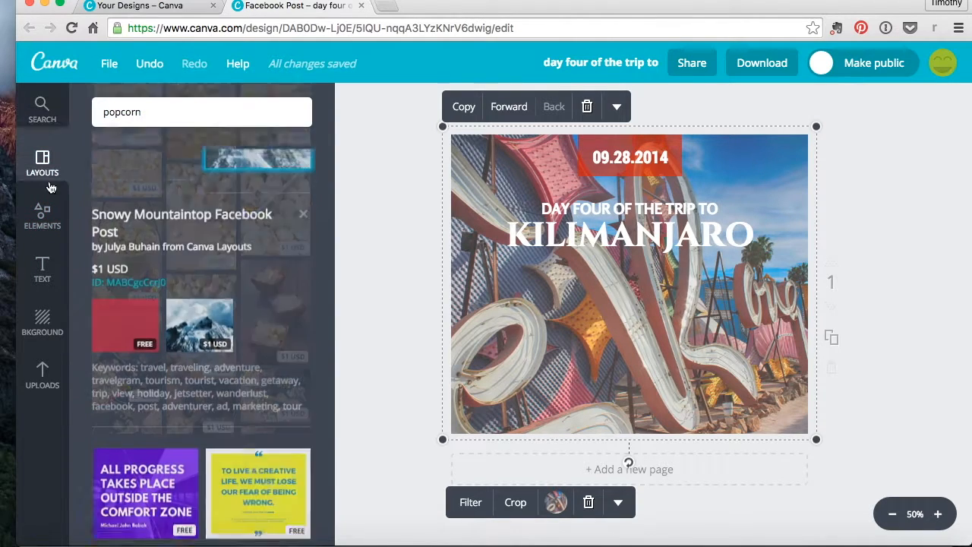
scroll(238, 220, up, 5)
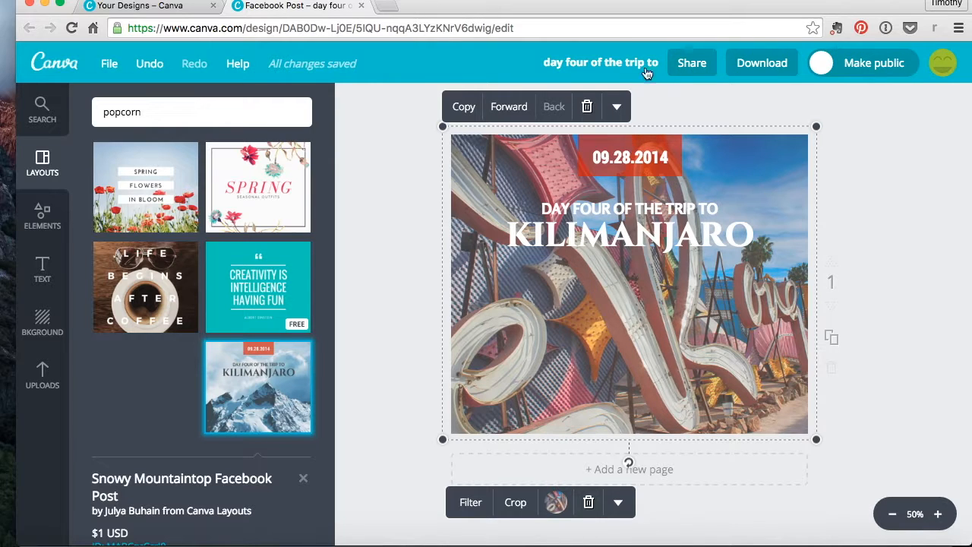
Step: Look over the design's sharing options and the available download formats
click(688, 65)
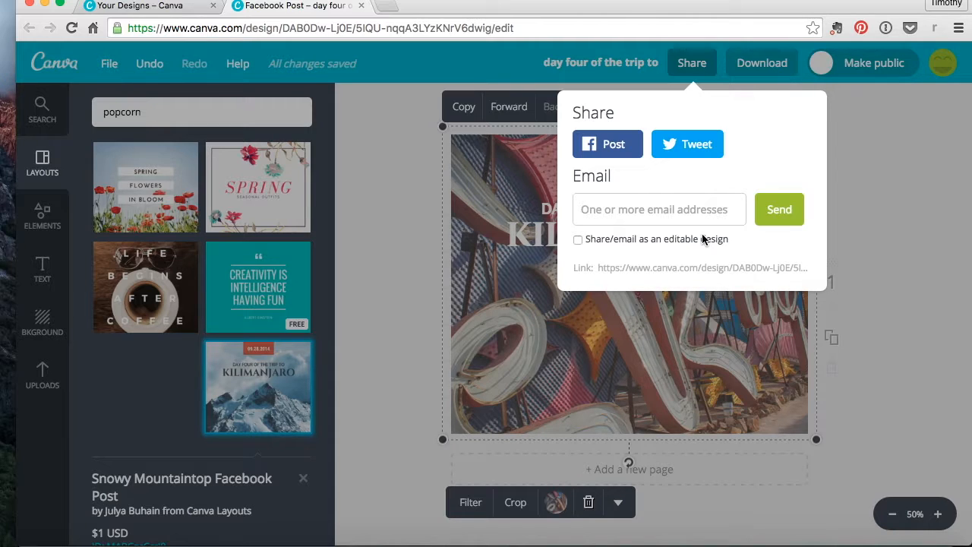
click(862, 174)
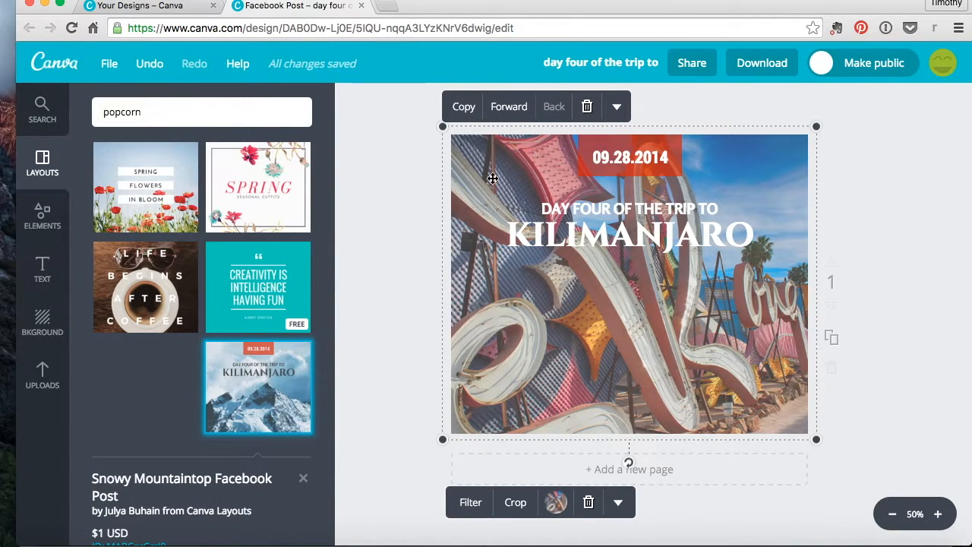
click(762, 64)
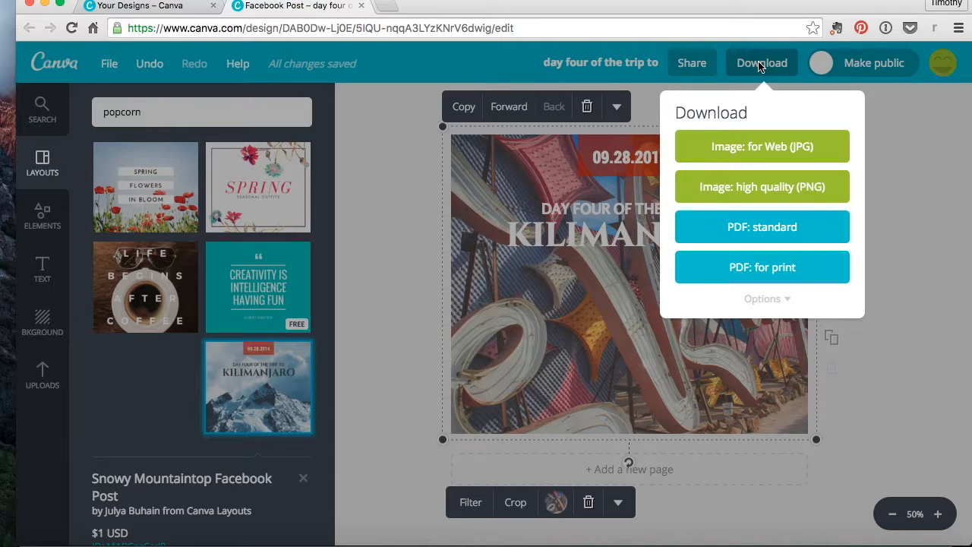
click(760, 64)
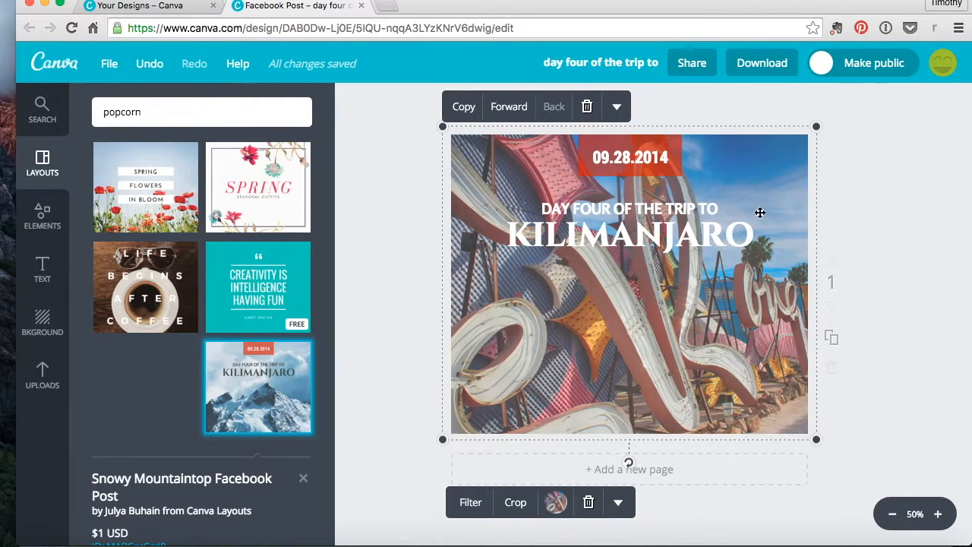
Step: Download the Facebook Post design as a JPG image for web and dismiss the download dialog
click(754, 66)
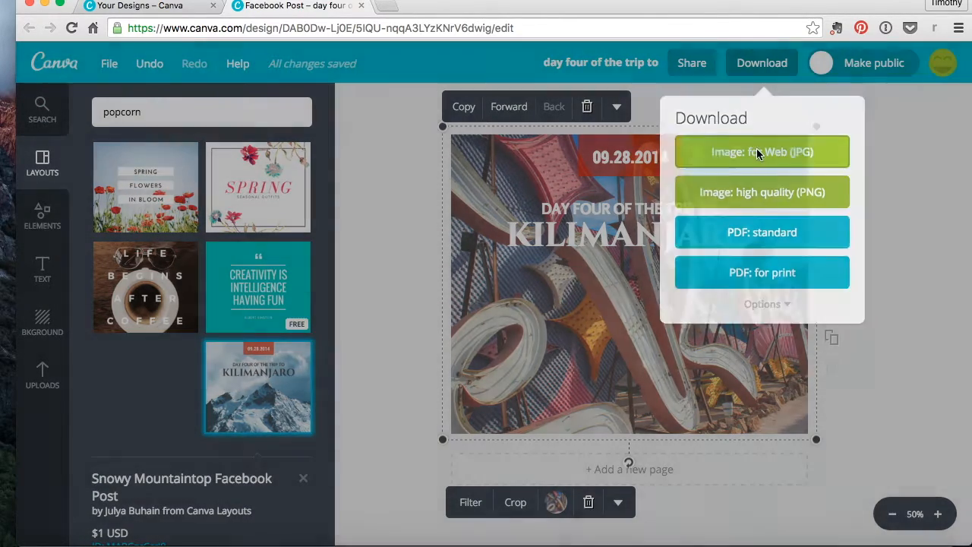
click(756, 152)
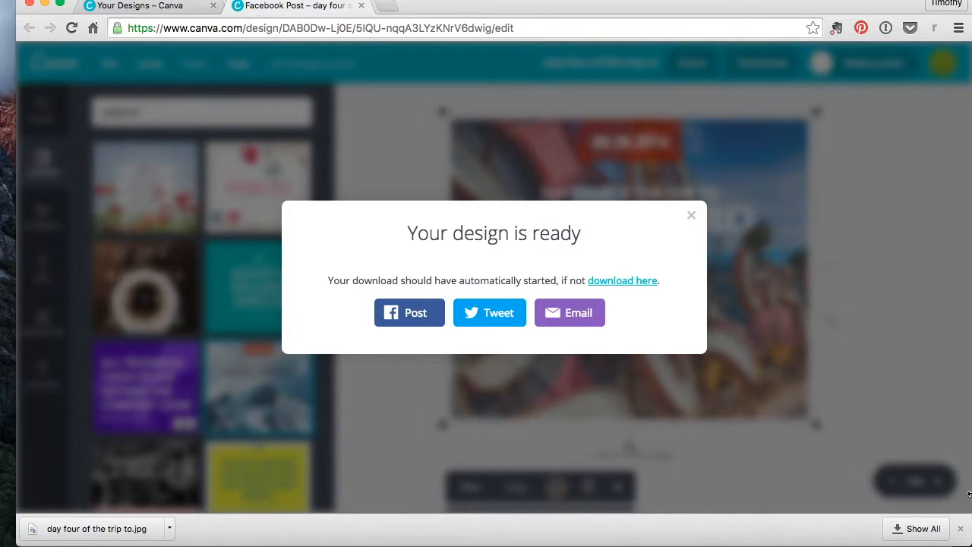
click(962, 529)
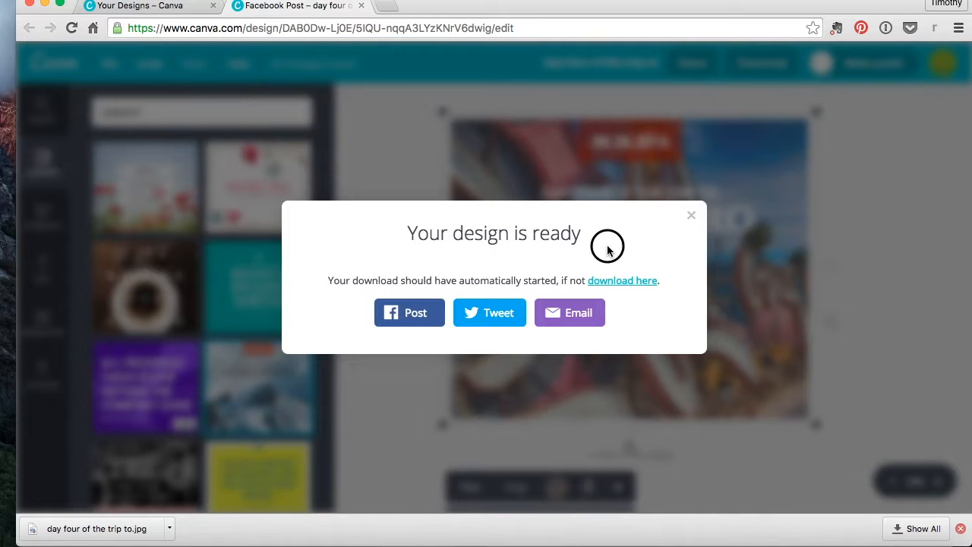
click(691, 216)
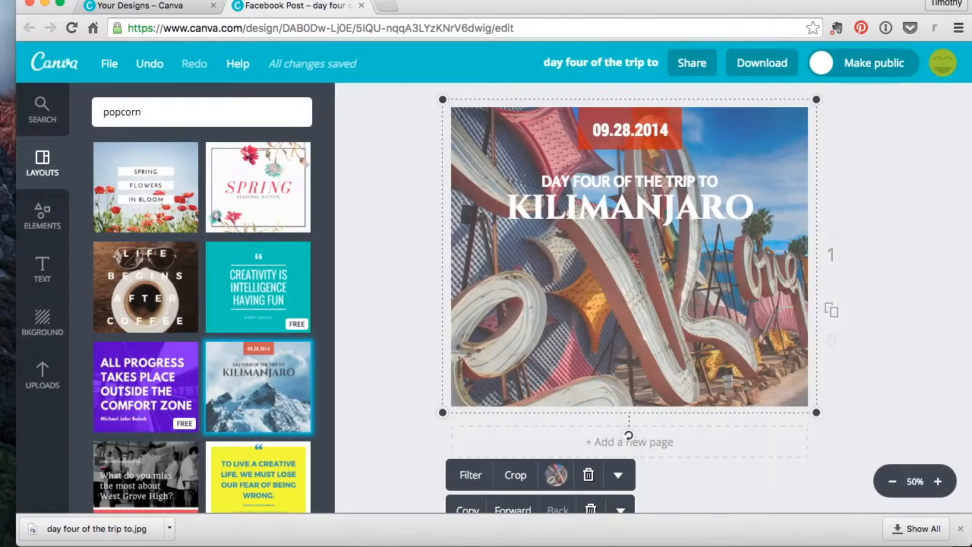
Step: Go back to the Your Designs page and browse all the design types offered, from social media posts through to ads
click(169, 7)
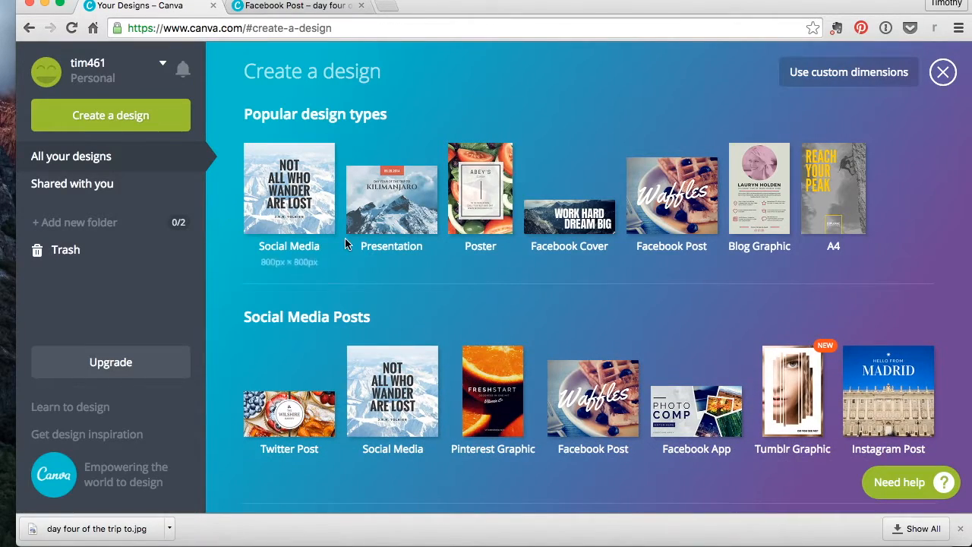
scroll(345, 238, down, 3)
scroll(367, 196, down, 5)
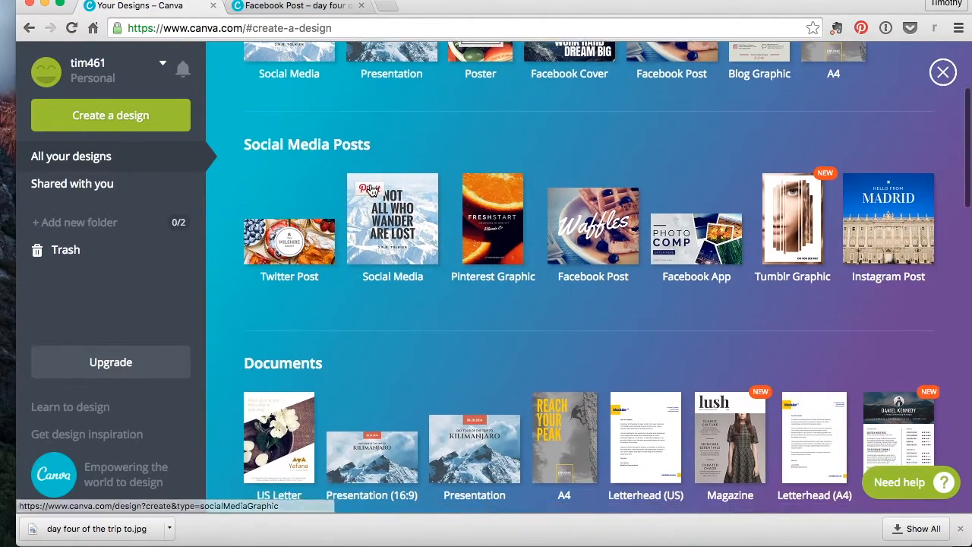
scroll(359, 176, down, 7)
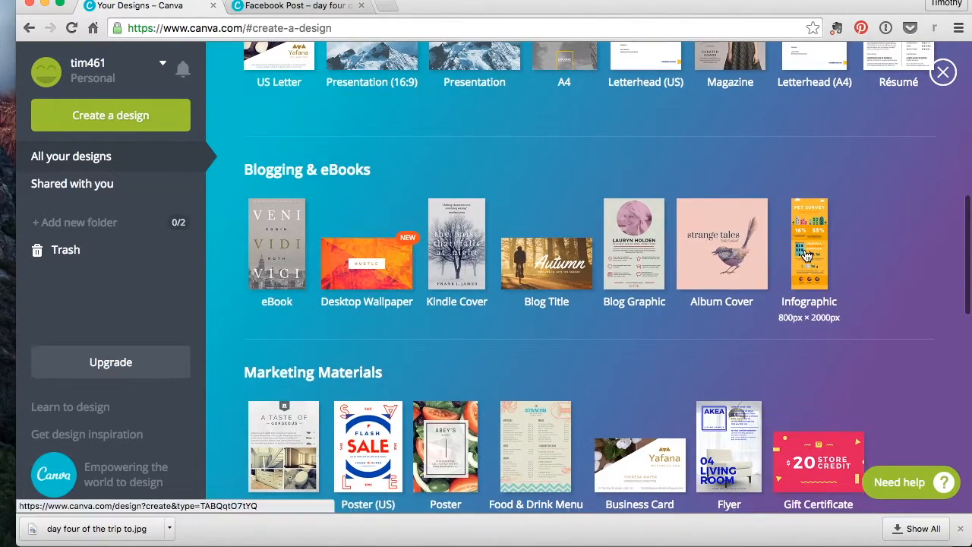
scroll(365, 287, down, 5)
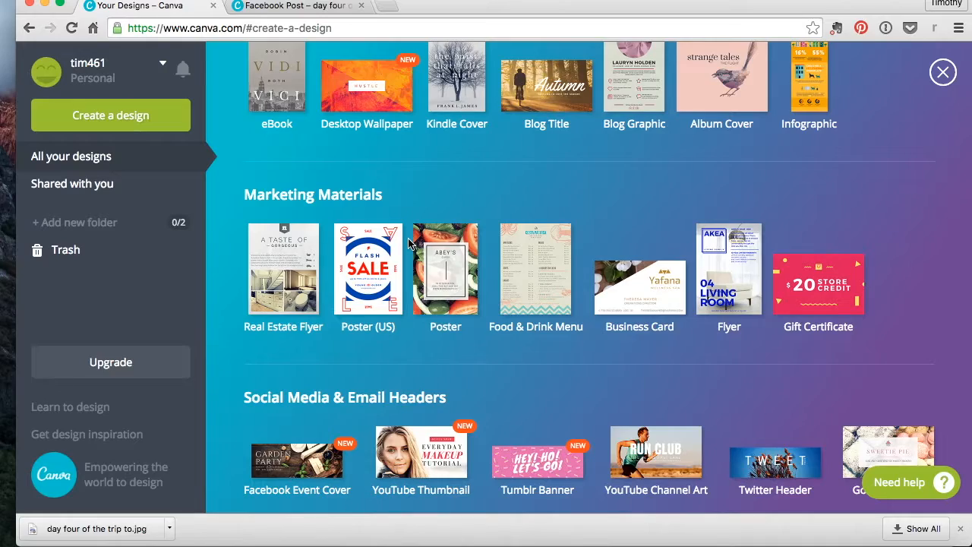
scroll(408, 238, down, 10)
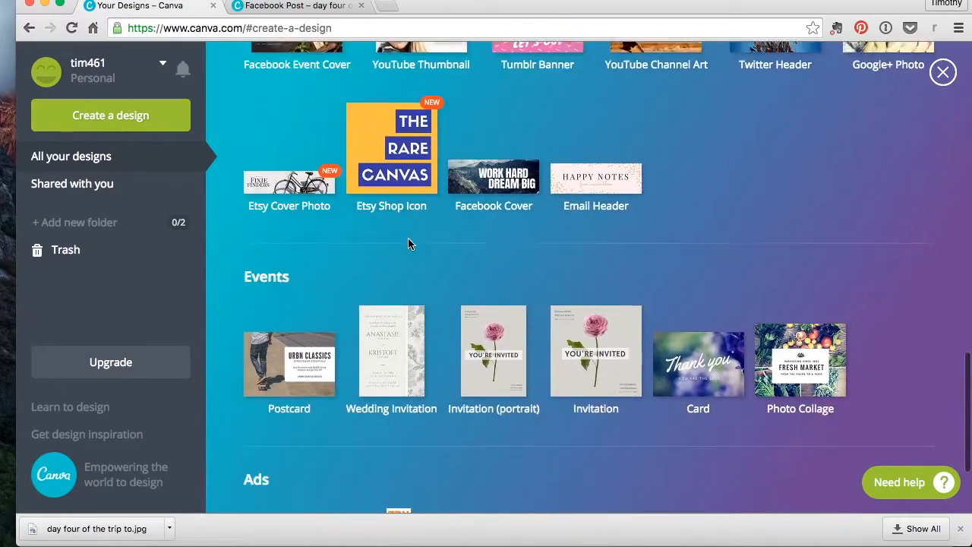
scroll(407, 238, down, 4)
scroll(426, 242, up, 13)
scroll(438, 241, up, 20)
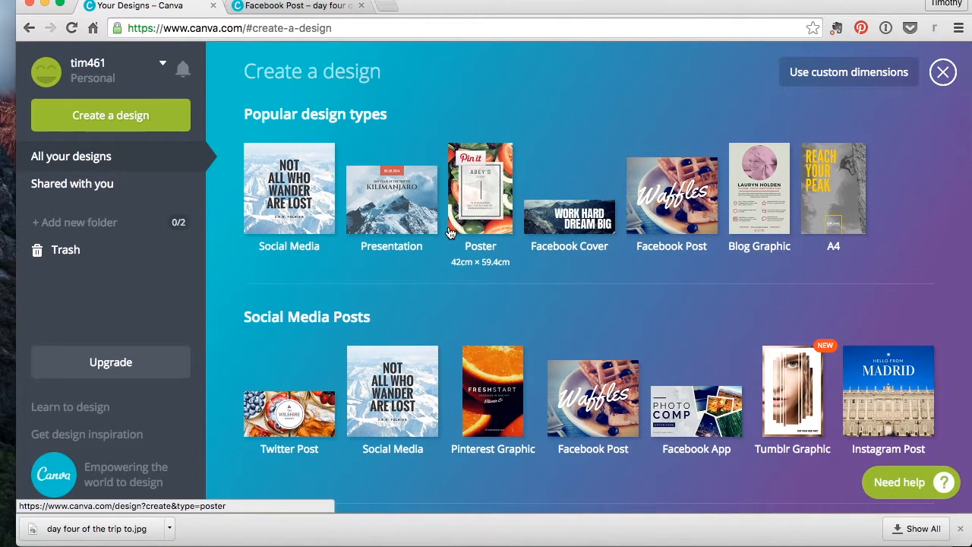